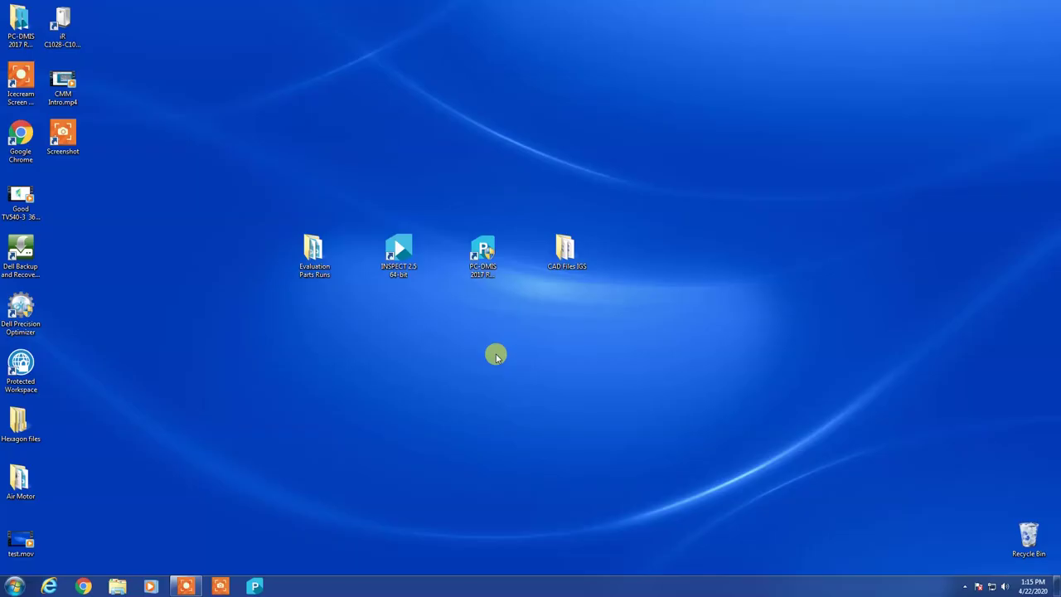
- Launch PC-DMIS and create routine Drawing 98441 with Inch units on interface Machine1
{"action": "double_click", "coordinate": [484, 247]}
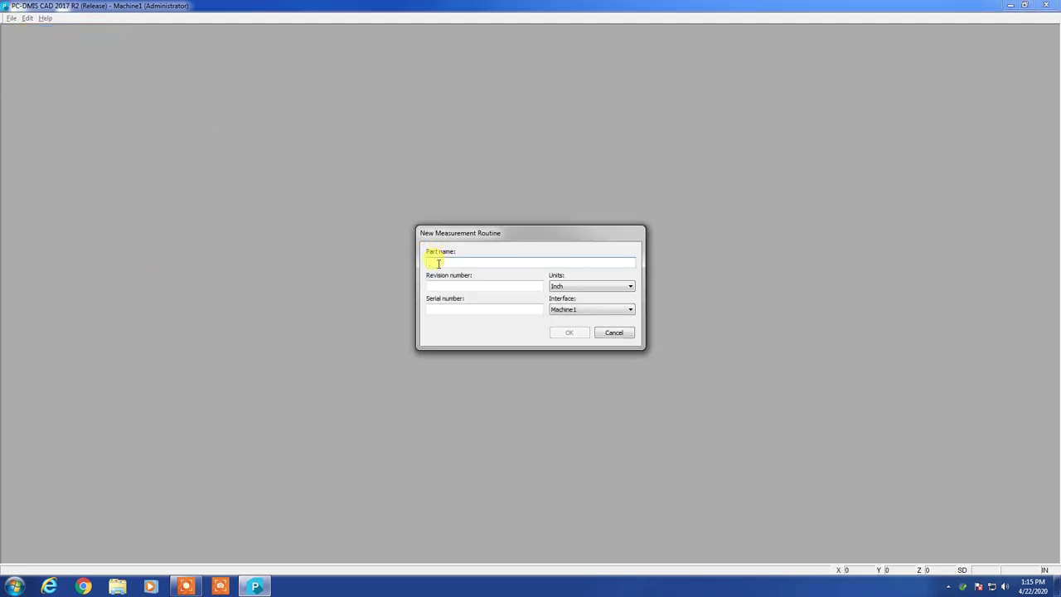
{"action": "type", "text": "Drawing 9"}
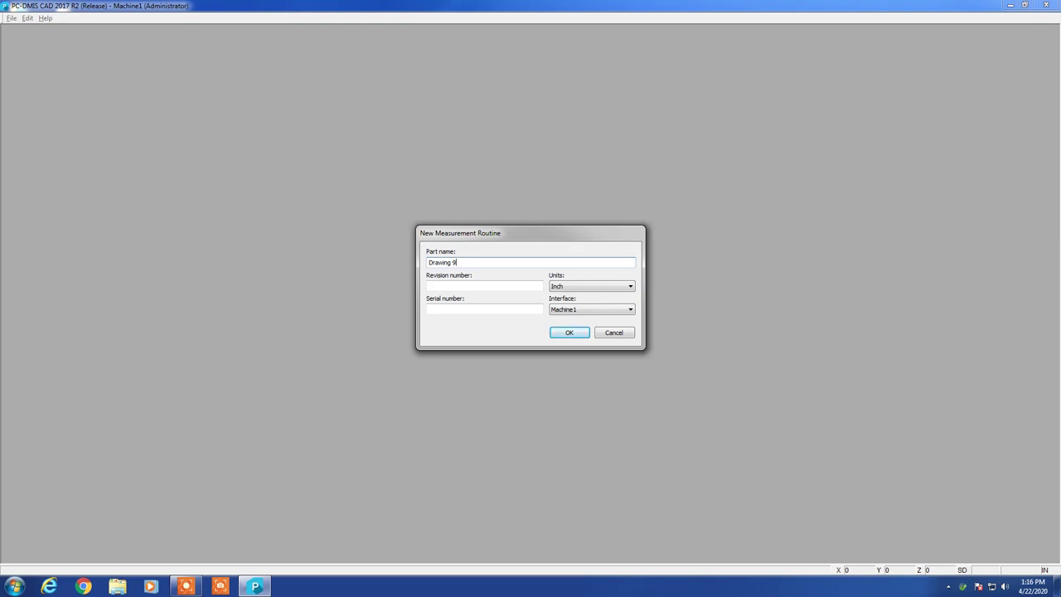
{"action": "type", "text": "41"}
{"action": "left_click", "coordinate": [600, 288]}
{"action": "left_click", "coordinate": [599, 295]}
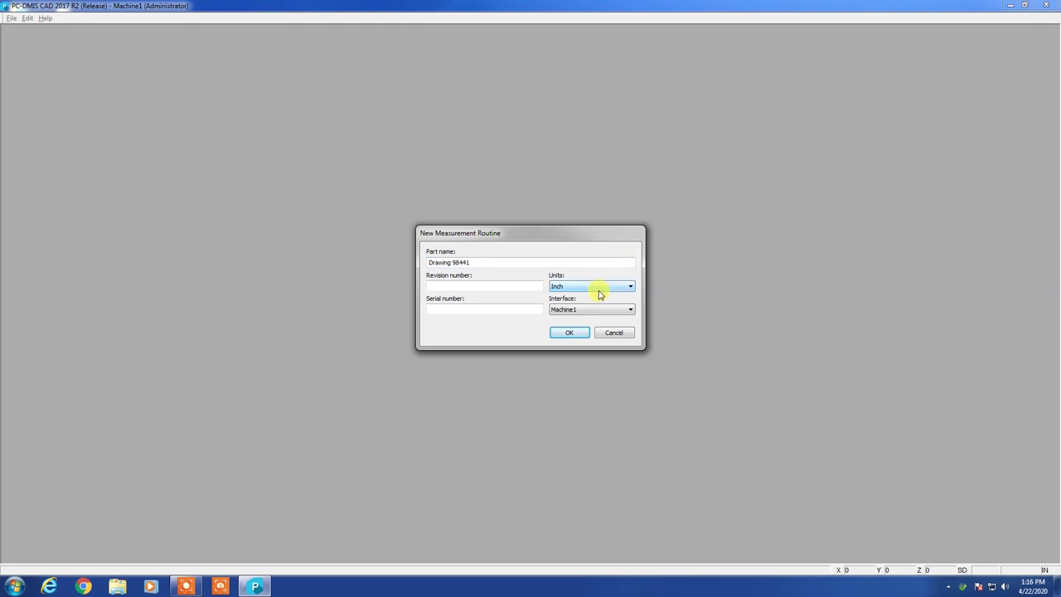
{"action": "left_click", "coordinate": [584, 311]}
{"action": "left_click", "coordinate": [583, 311]}
{"action": "left_click", "coordinate": [569, 333]}
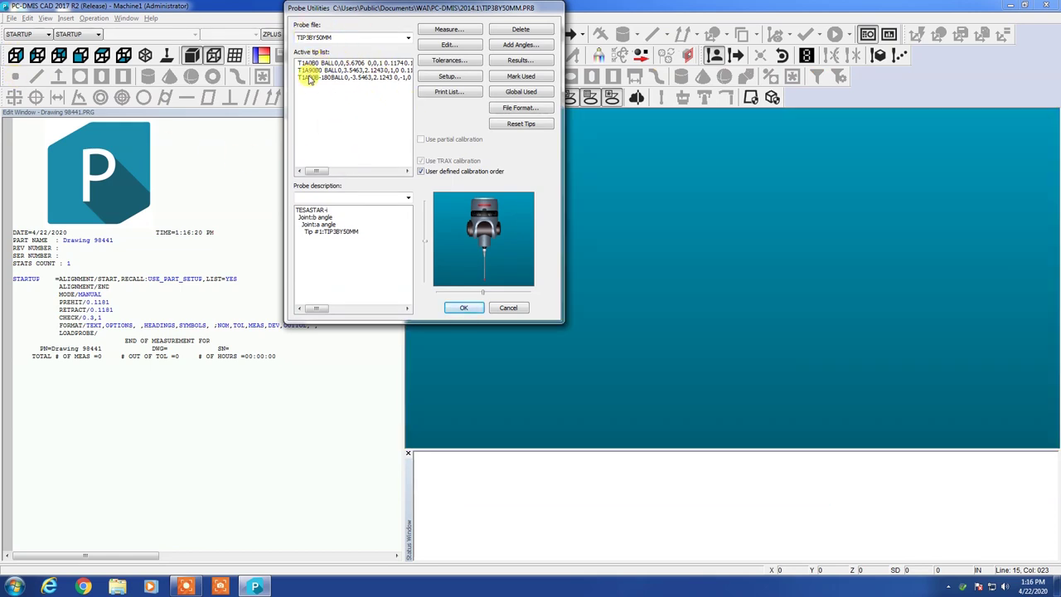
- Load probe tip T1A0B0 into the routine
{"action": "left_click", "coordinate": [309, 71]}
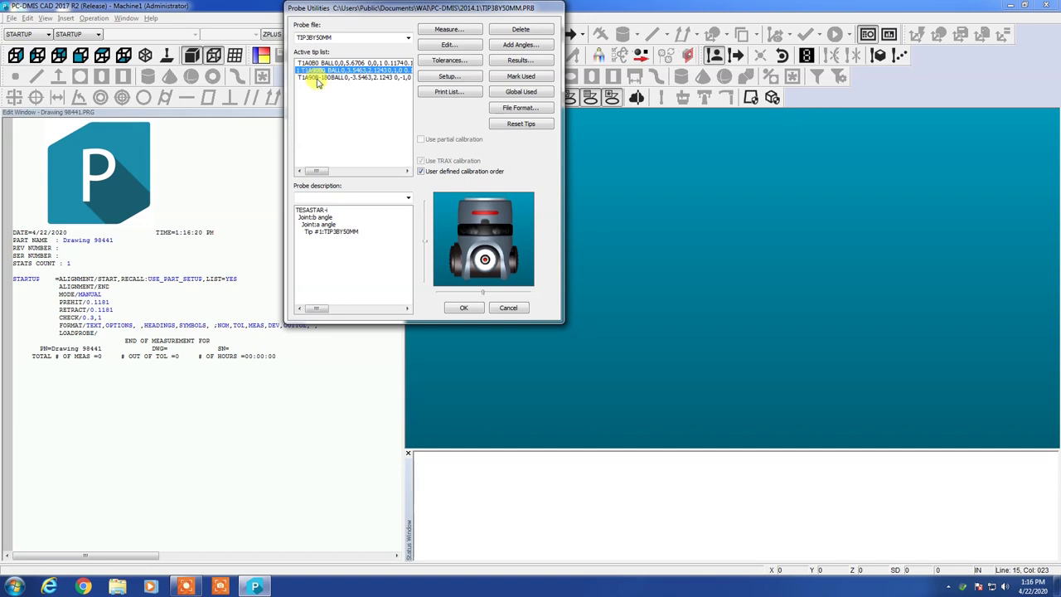
{"action": "left_click", "coordinate": [316, 77]}
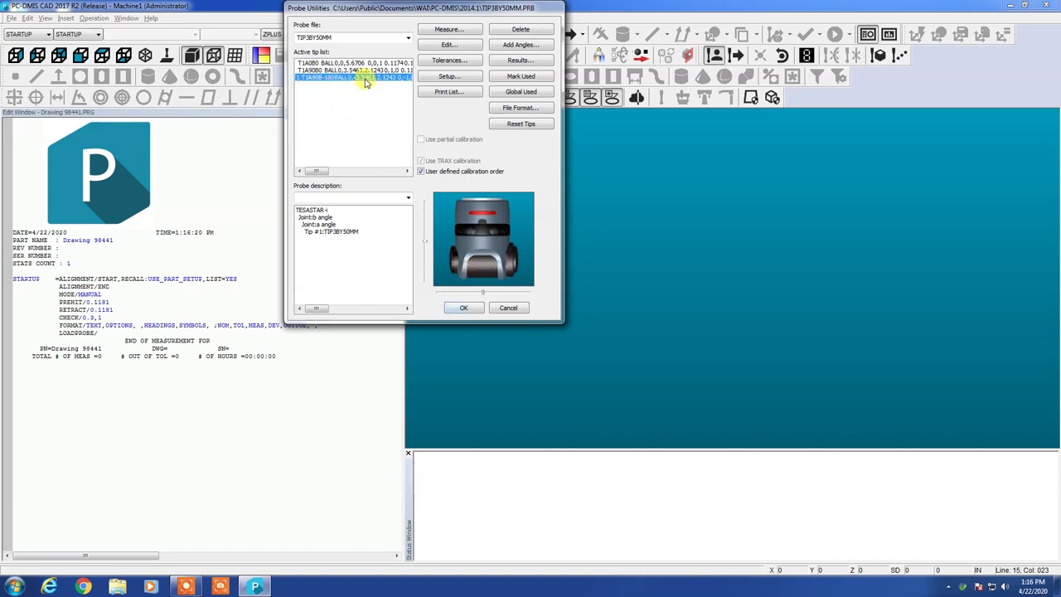
{"action": "left_click", "coordinate": [353, 63]}
{"action": "left_click", "coordinate": [461, 309]}
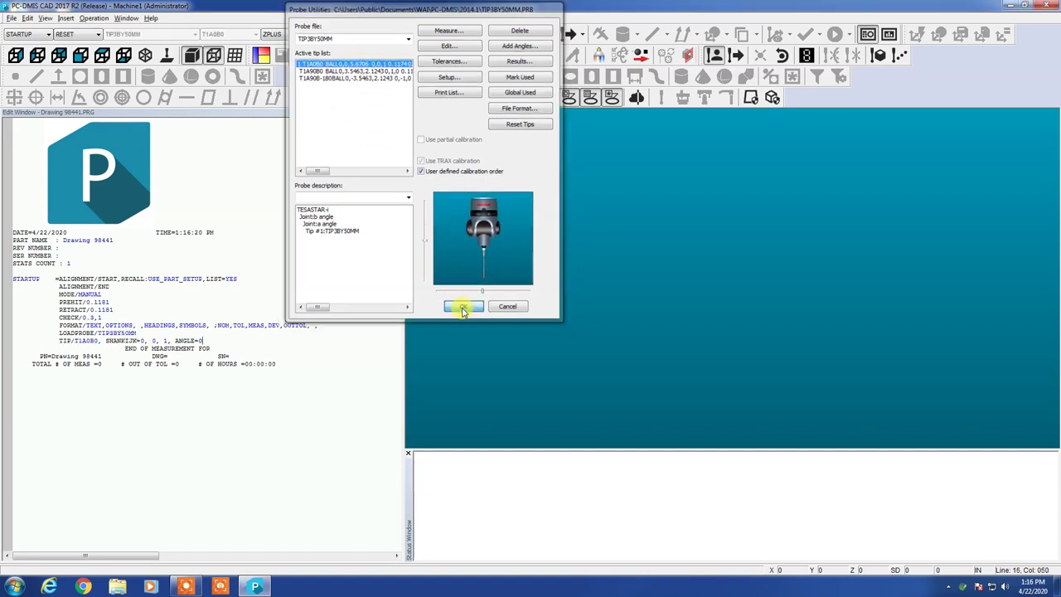
- Import and process DWG98441.IGS from the Desktop CAD Files IGS folder
{"action": "left_click", "coordinate": [12, 18]}
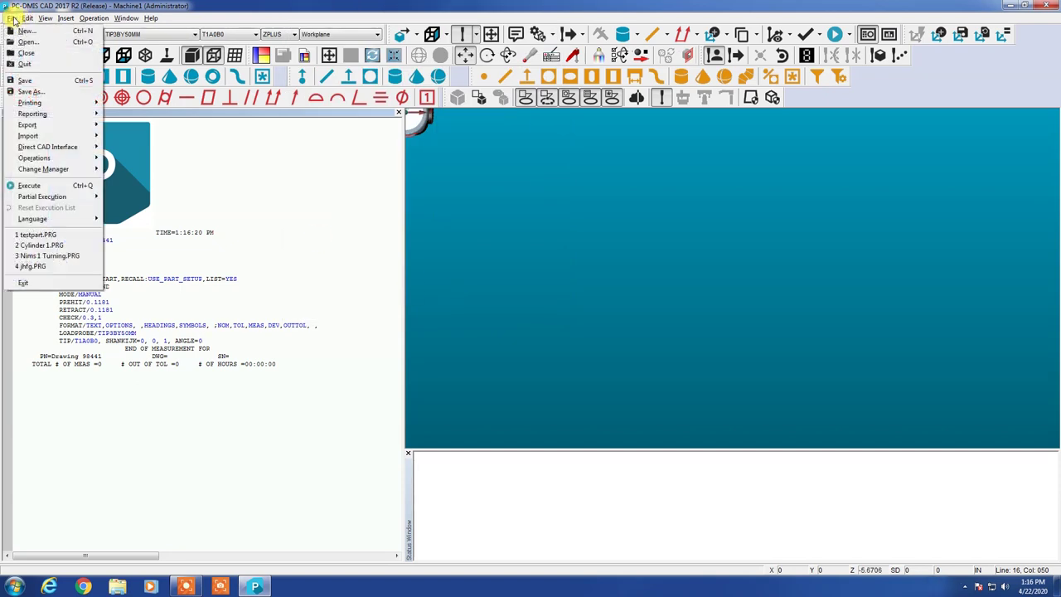
{"action": "mouse_move", "coordinate": [28, 135]}
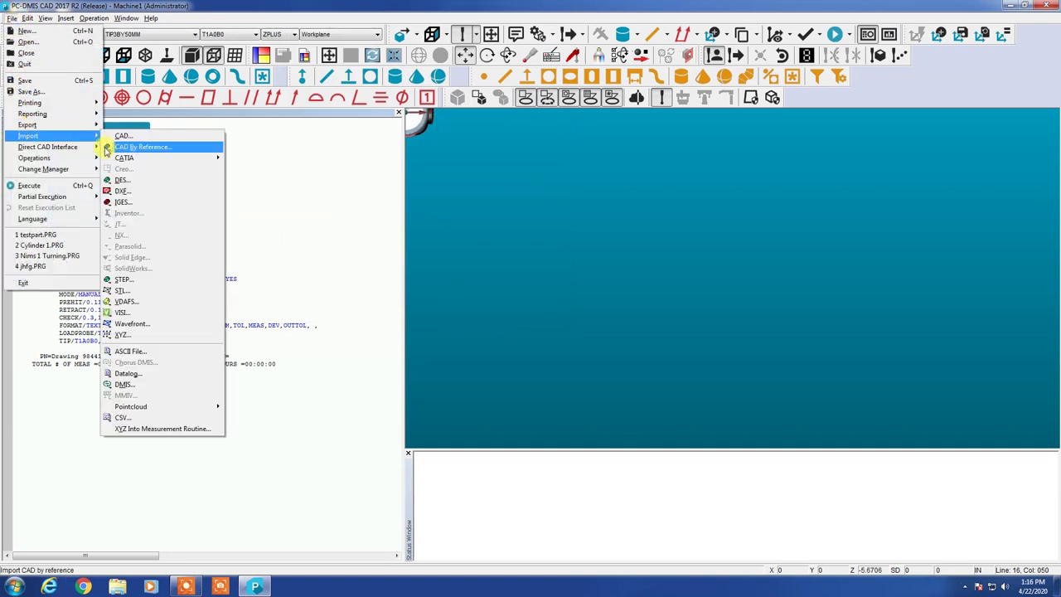
{"action": "left_click", "coordinate": [119, 201]}
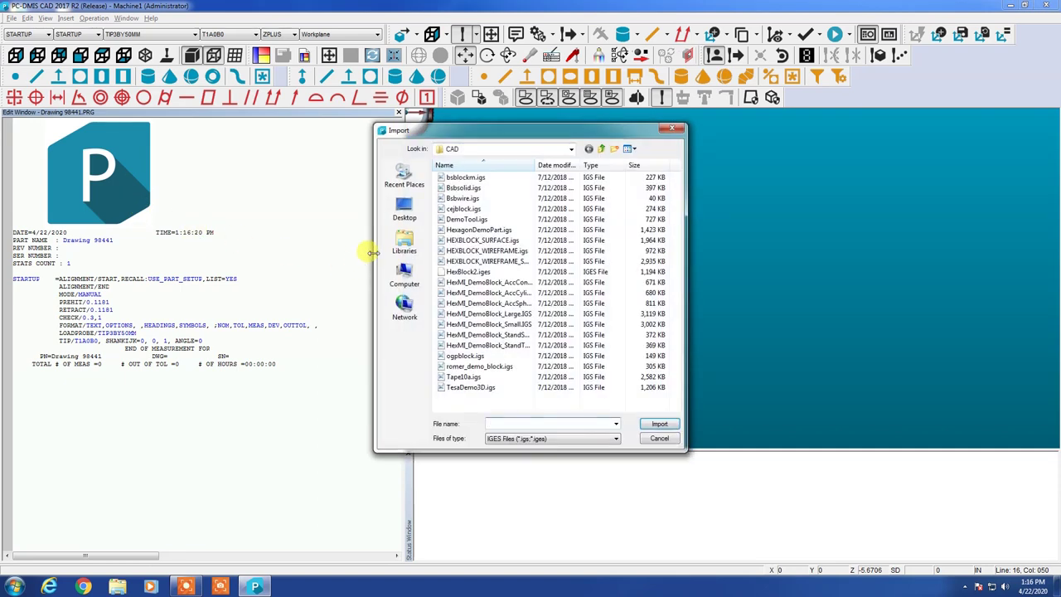
{"action": "left_click", "coordinate": [405, 209]}
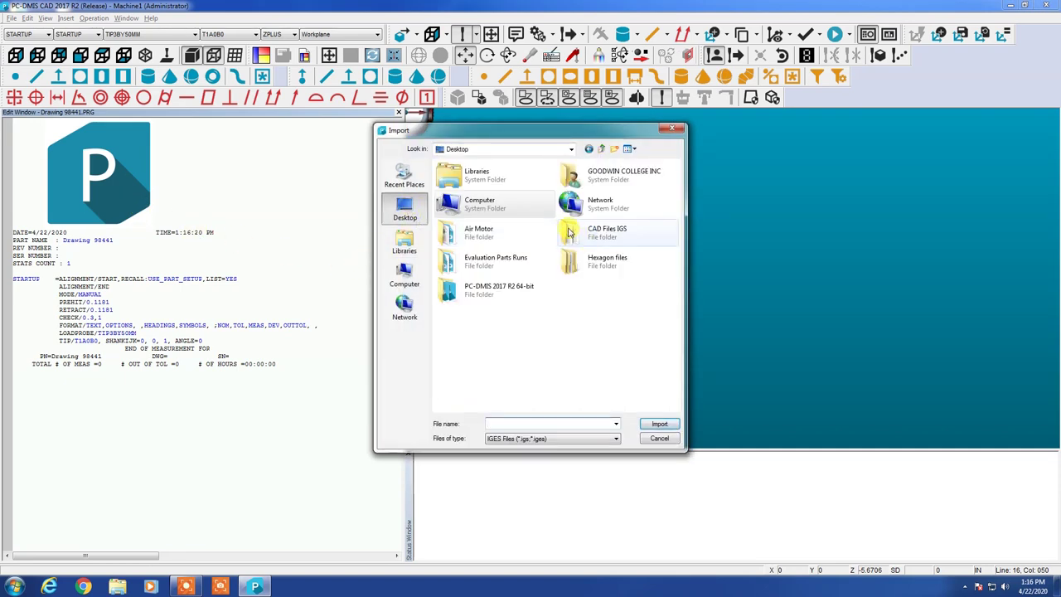
{"action": "double_click", "coordinate": [572, 232]}
{"action": "left_click", "coordinate": [474, 209]}
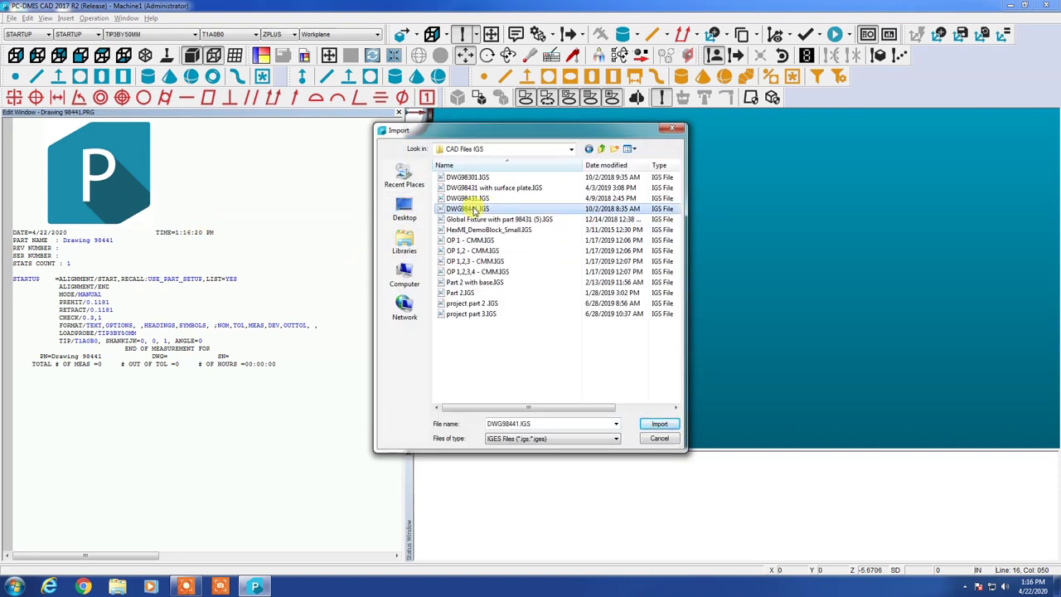
{"action": "left_click", "coordinate": [658, 424]}
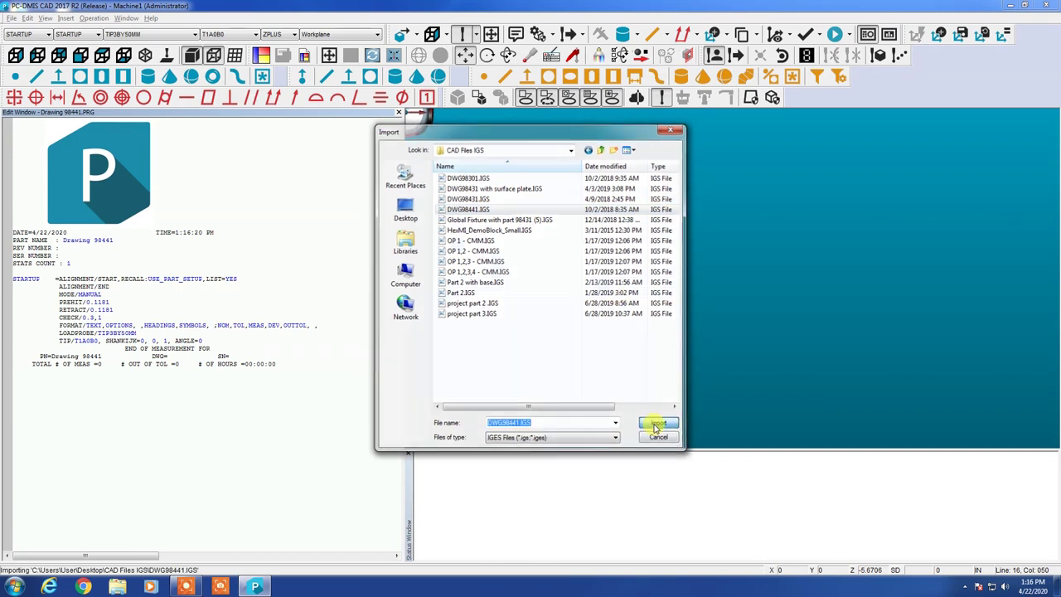
{"action": "left_click", "coordinate": [586, 209]}
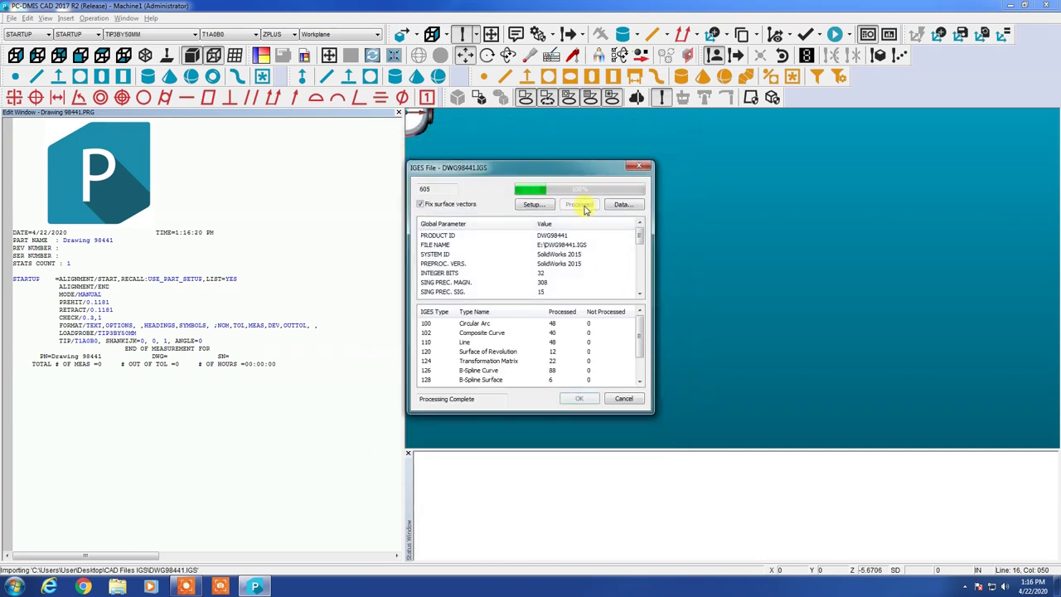
{"action": "left_click", "coordinate": [580, 398]}
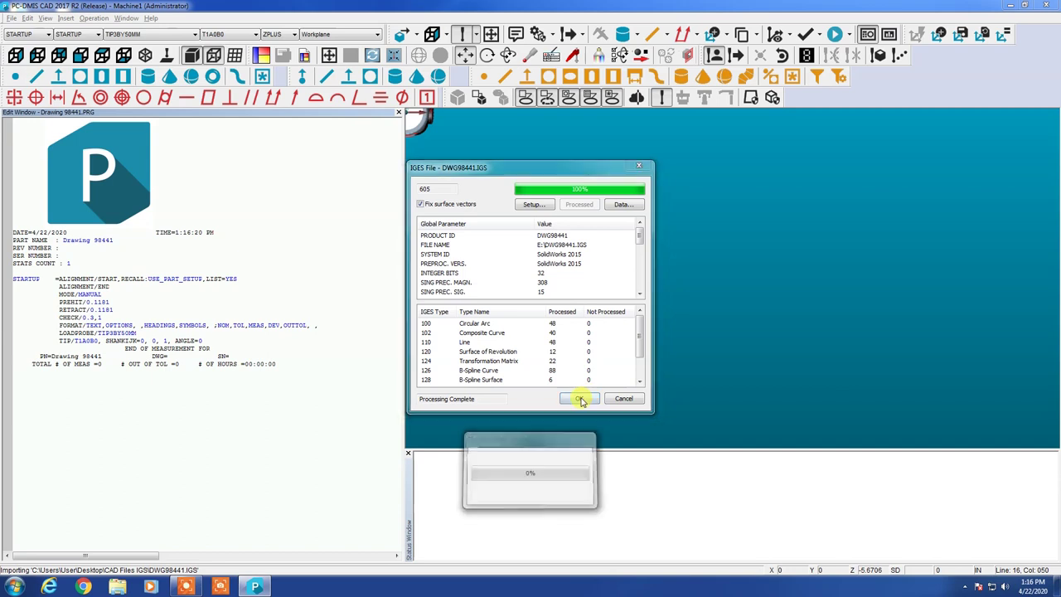
- Drag the virtual probe away from the part, then rotate the part upright and zoom in
{"action": "middle_click_drag", "start_coordinate": [683, 324], "coordinate": [805, 181]}
{"action": "left_click", "coordinate": [530, 56]}
{"action": "left_click_drag", "start_coordinate": [753, 227], "coordinate": [849, 126]}
{"action": "middle_click_drag", "start_coordinate": [710, 304], "coordinate": [780, 412]}
{"action": "scroll", "coordinate": [780, 412], "scroll_direction": "up", "scroll_amount": 1}
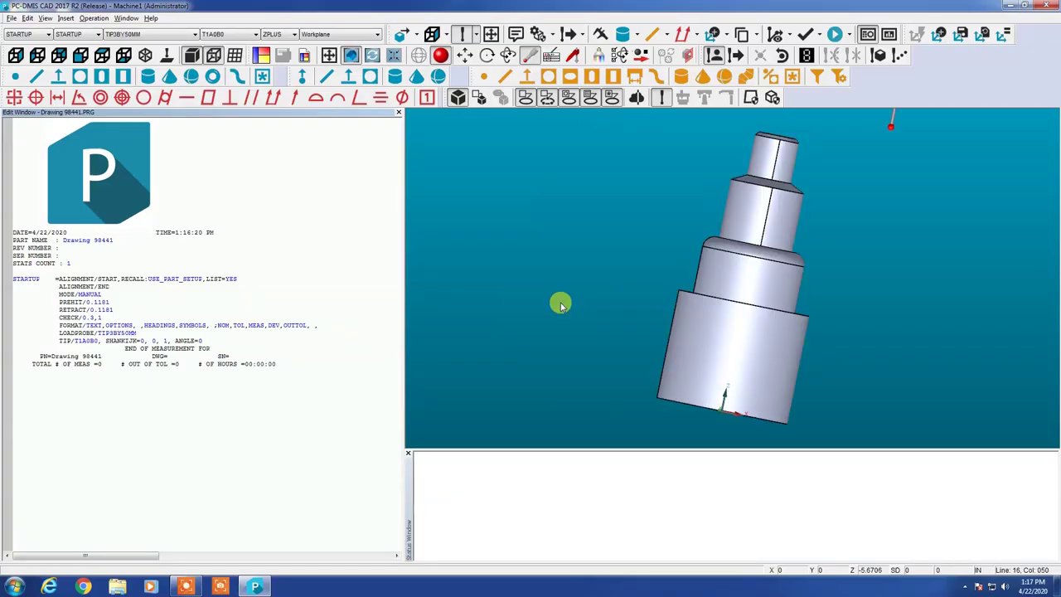
{"action": "scroll", "coordinate": [786, 218], "scroll_direction": "down", "scroll_amount": 2}
- Take three hits on the top face to create plane PLN1 at Z 4.7250
{"action": "middle_click_drag", "start_coordinate": [790, 234], "coordinate": [771, 308]}
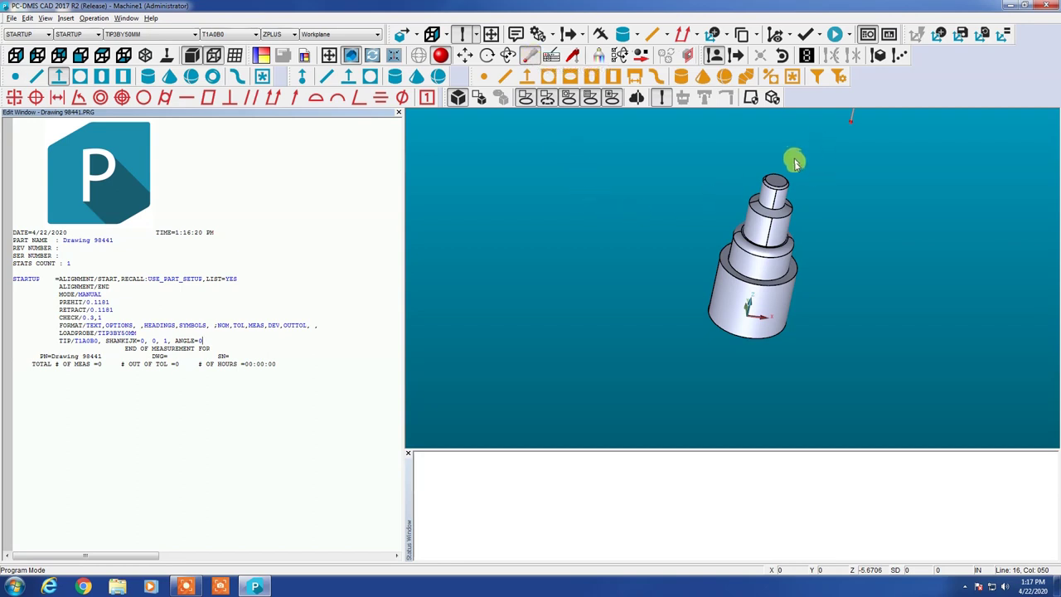
{"action": "scroll", "coordinate": [783, 170], "scroll_direction": "up", "scroll_amount": 3}
{"action": "scroll", "coordinate": [782, 174], "scroll_direction": "up", "scroll_amount": 2}
{"action": "middle_click_drag", "start_coordinate": [782, 173], "coordinate": [760, 304]}
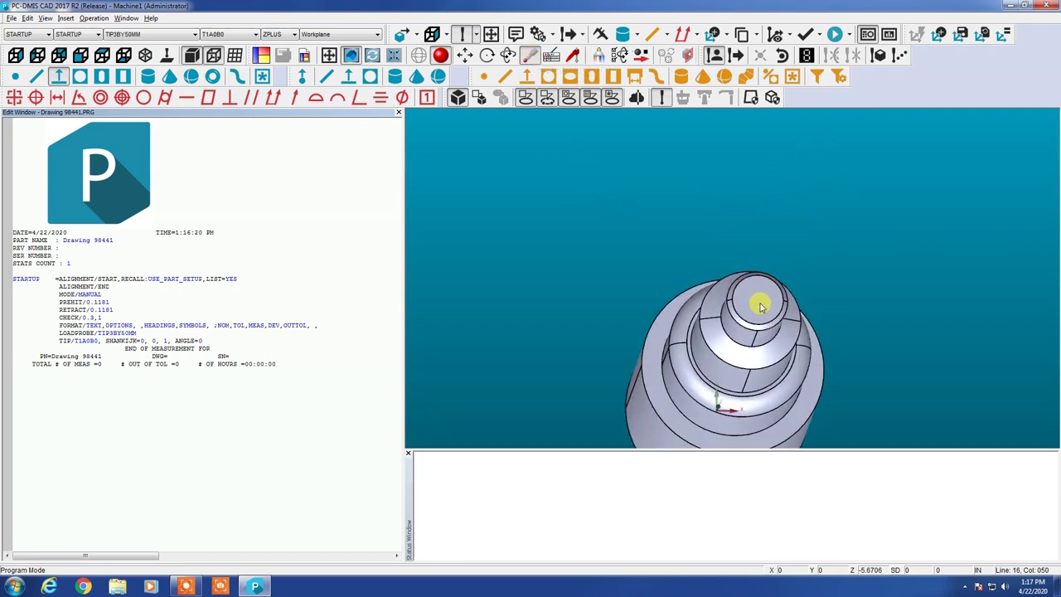
{"action": "left_click", "coordinate": [759, 283]}
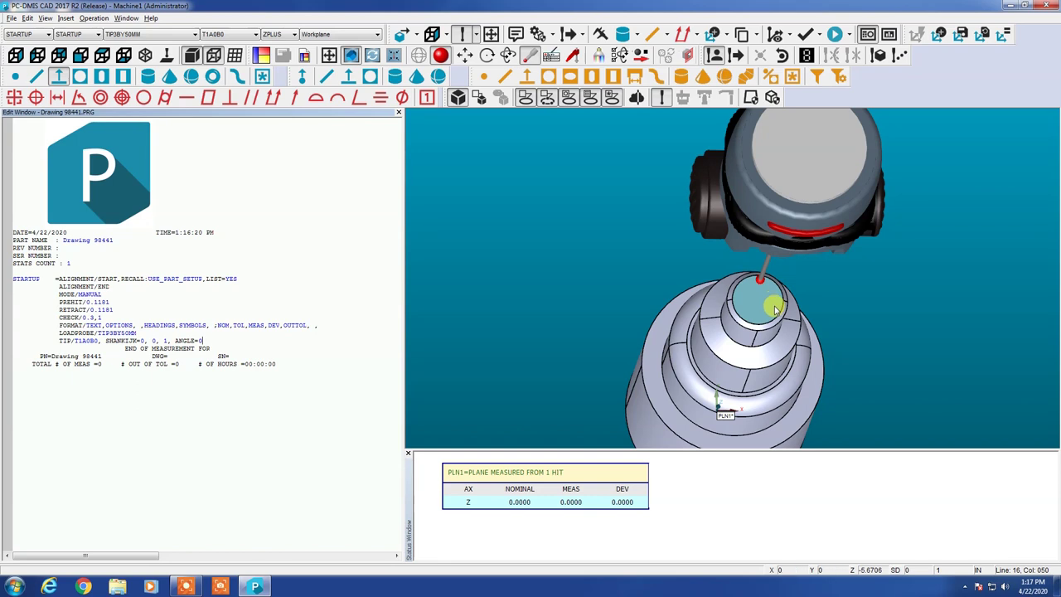
{"action": "left_click", "coordinate": [775, 307]}
{"action": "left_click", "coordinate": [745, 310]}
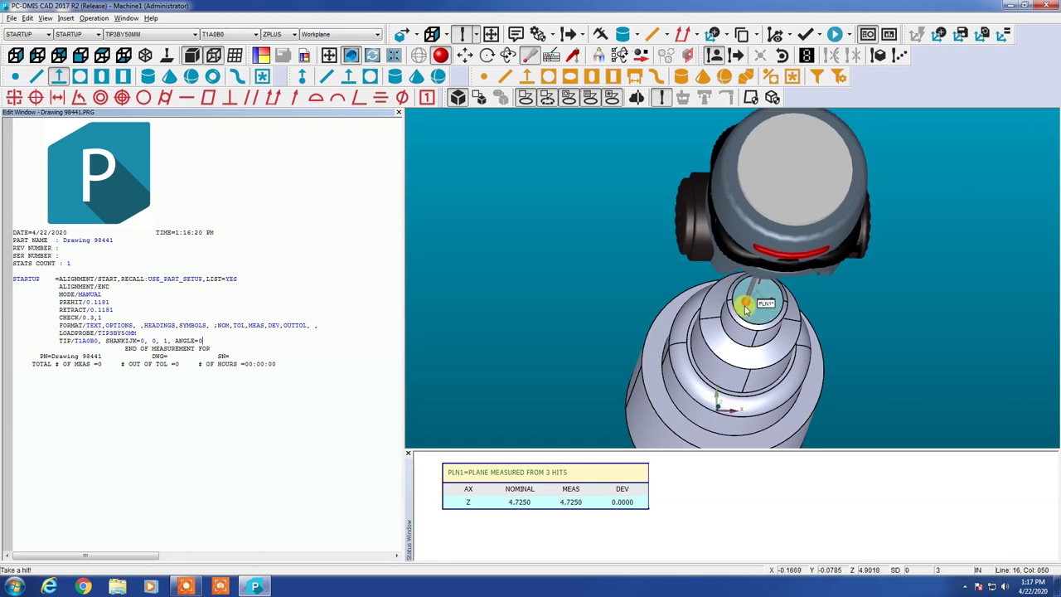
{"action": "key", "text": "End"}
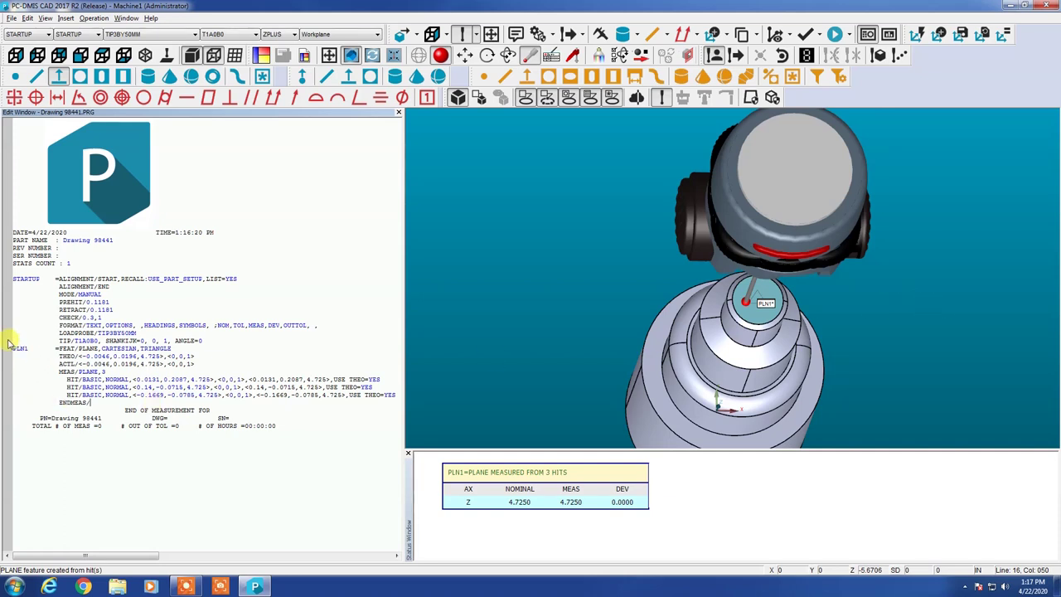
{"action": "left_click_drag", "start_coordinate": [66, 379], "coordinate": [74, 387]}
{"action": "right_click_drag", "start_coordinate": [723, 374], "coordinate": [721, 197], "text": "ctrl"}
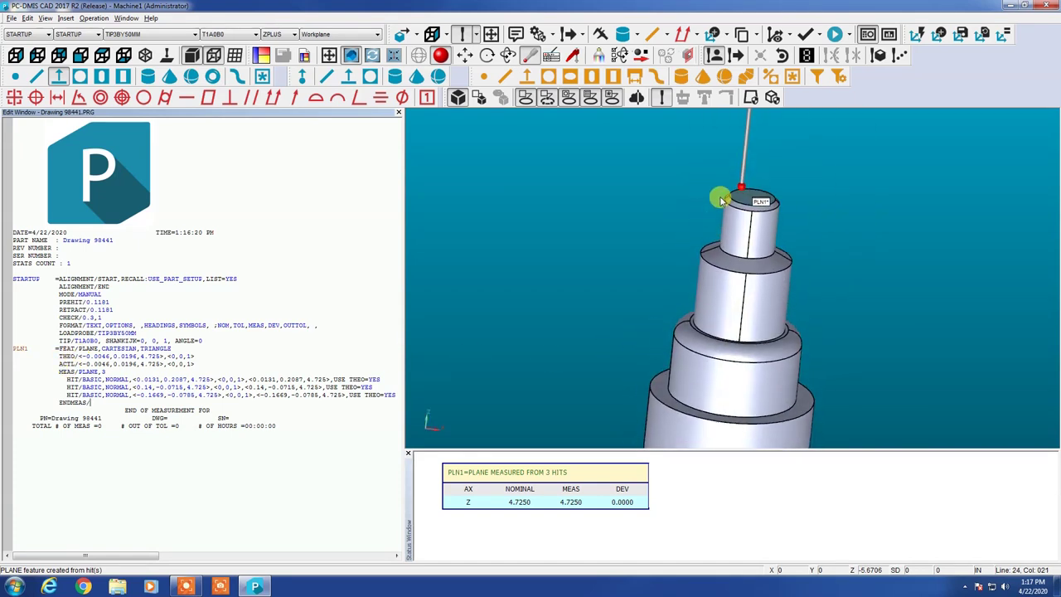
- Start a cylinder measurement and take the first five hits around the middle cylinder
{"action": "left_click", "coordinate": [149, 78]}
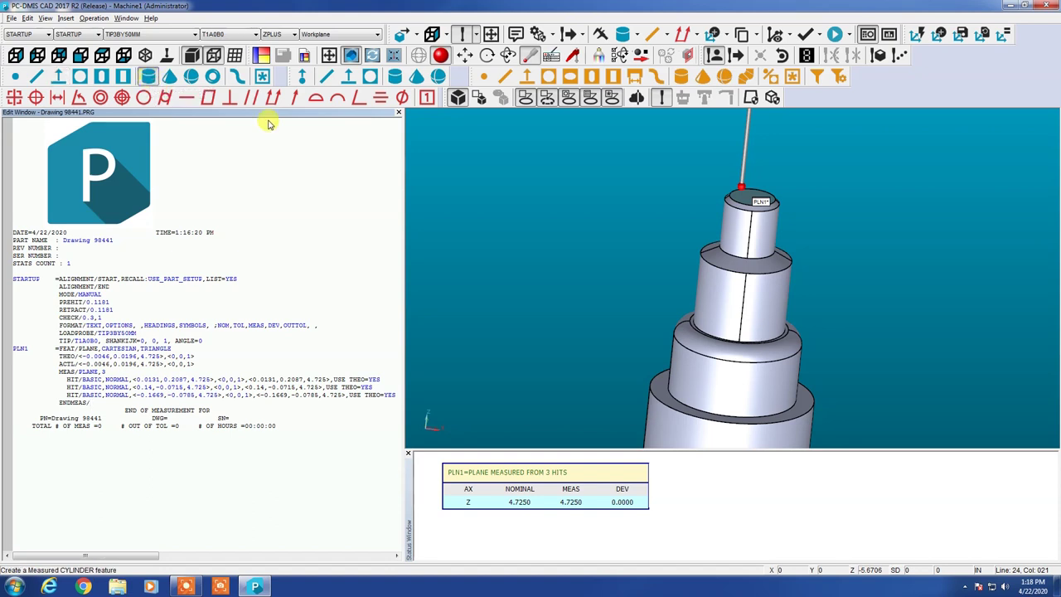
{"action": "left_click", "coordinate": [528, 55]}
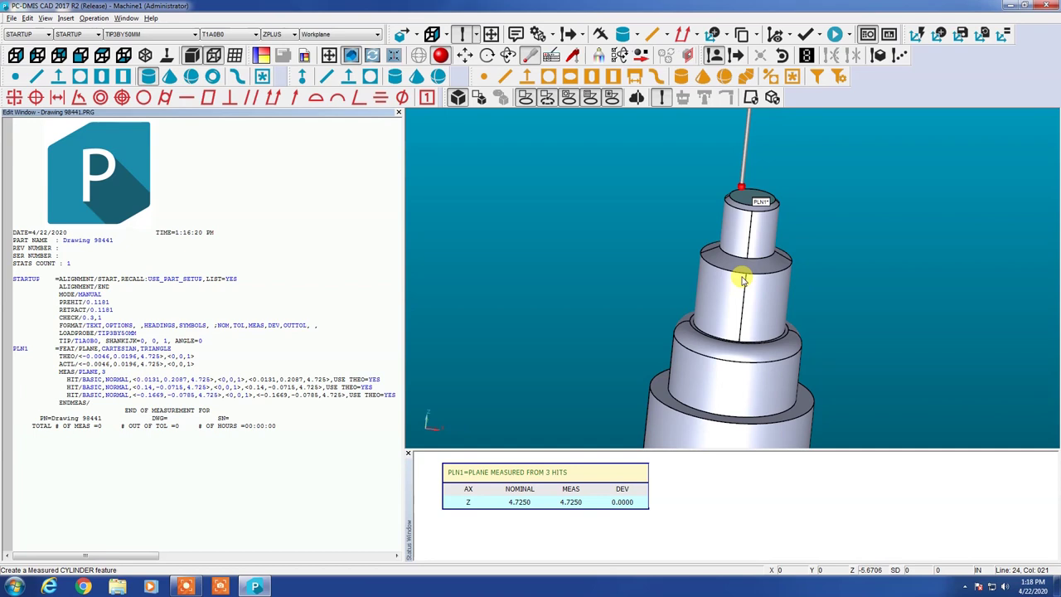
{"action": "left_click", "coordinate": [736, 285]}
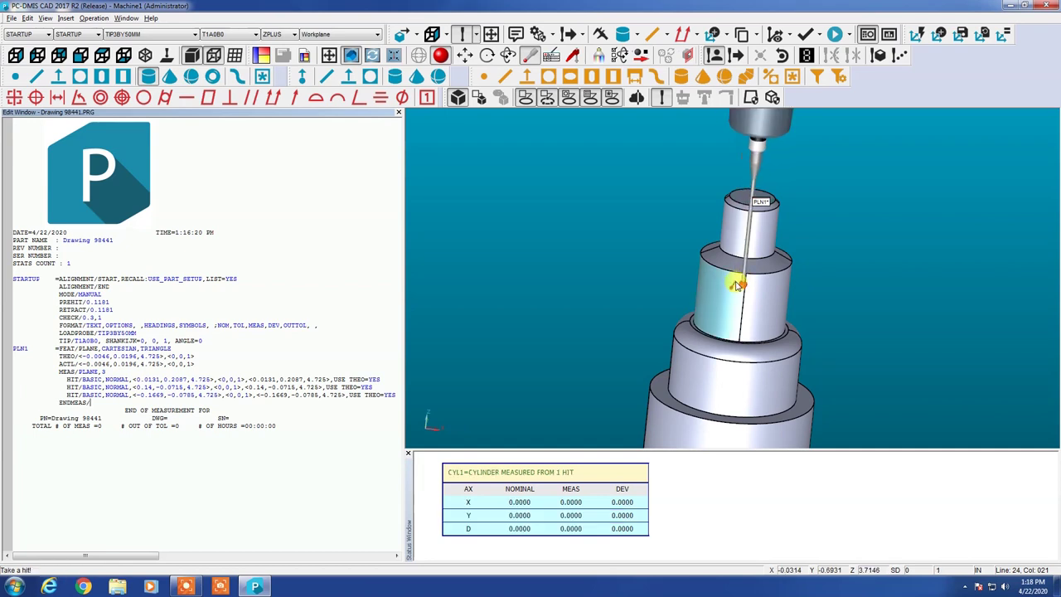
{"action": "middle_click_drag", "start_coordinate": [764, 284], "coordinate": [581, 303]}
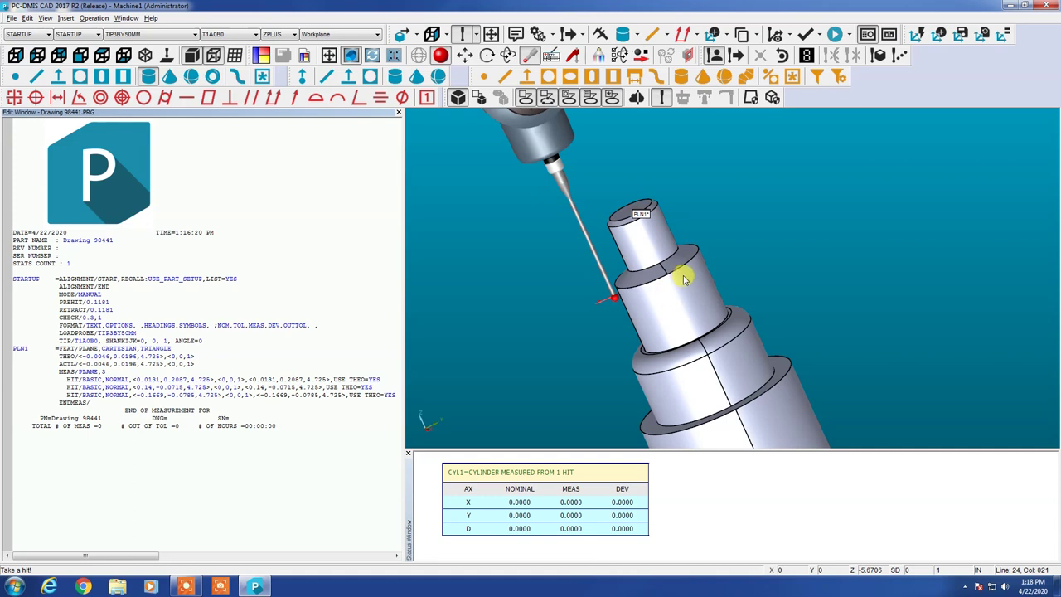
{"action": "left_click", "coordinate": [682, 277]}
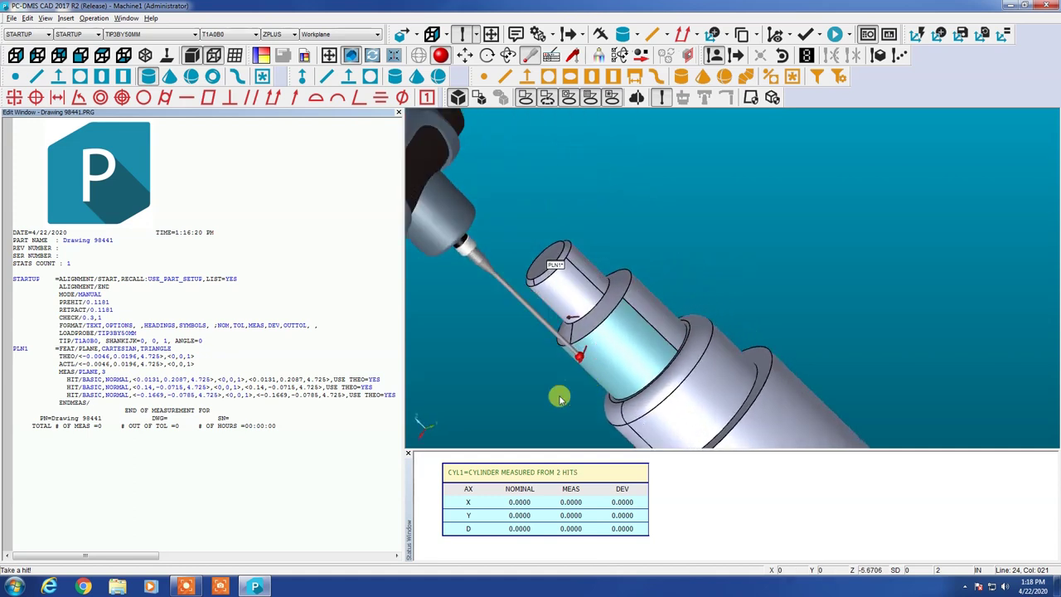
{"action": "middle_click_drag", "start_coordinate": [559, 399], "coordinate": [590, 353]}
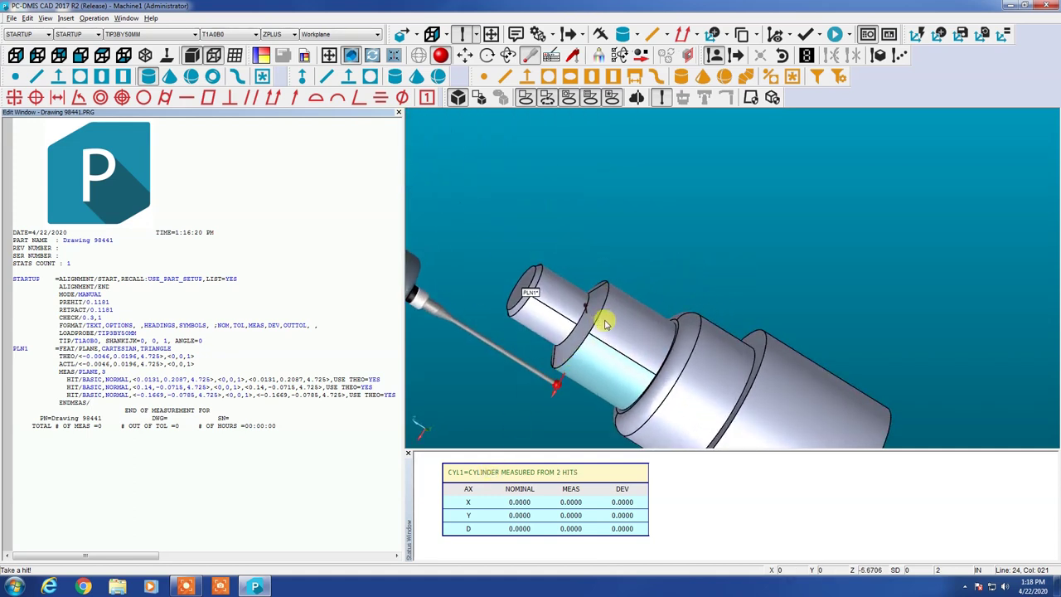
{"action": "left_click", "coordinate": [606, 323]}
{"action": "left_click", "coordinate": [630, 375]}
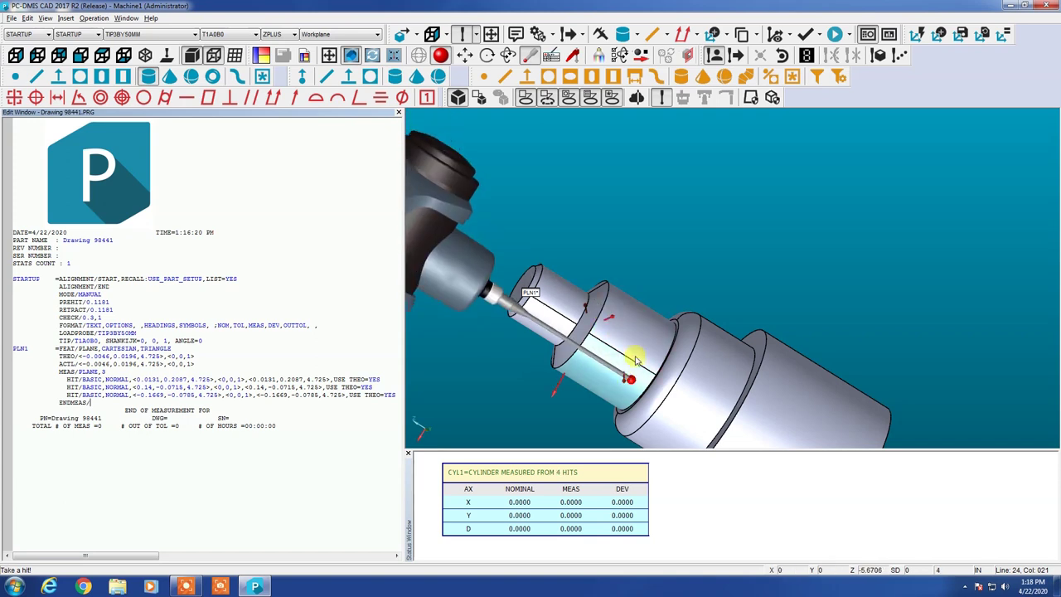
{"action": "middle_click_drag", "start_coordinate": [655, 305], "coordinate": [556, 373]}
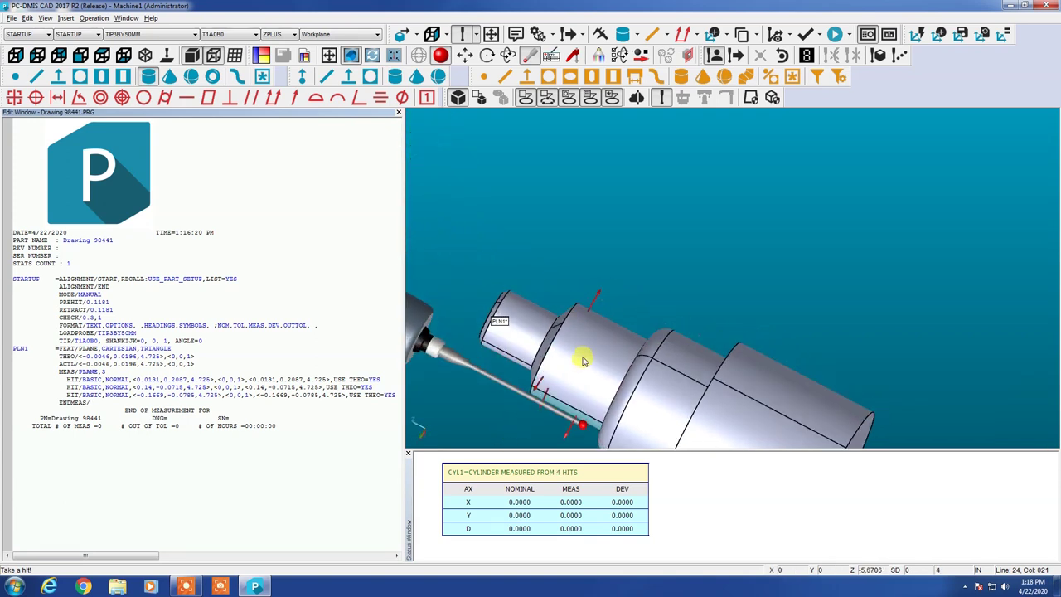
{"action": "left_click", "coordinate": [583, 355]}
- Take the sixth hit and create CYL1, diameter 1.2500 and height 0.5540
{"action": "middle_click_drag", "start_coordinate": [632, 327], "coordinate": [525, 540]}
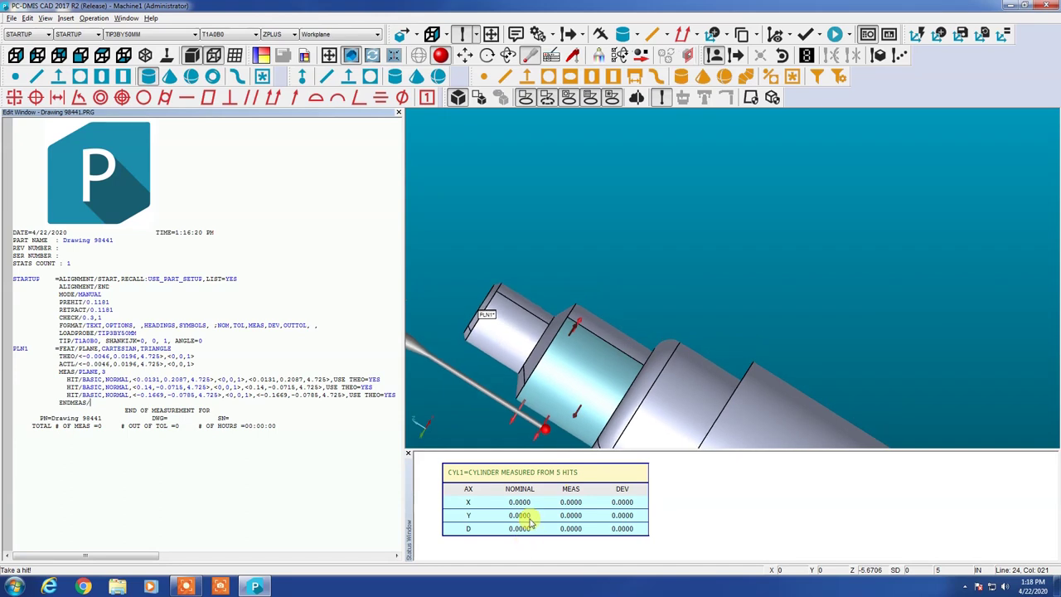
{"action": "mouse_move", "coordinate": [618, 375]}
{"action": "middle_mouse_down"}
{"action": "mouse_move", "coordinate": [512, 504]}
{"action": "mouse_move", "coordinate": [608, 383]}
{"action": "middle_mouse_up"}
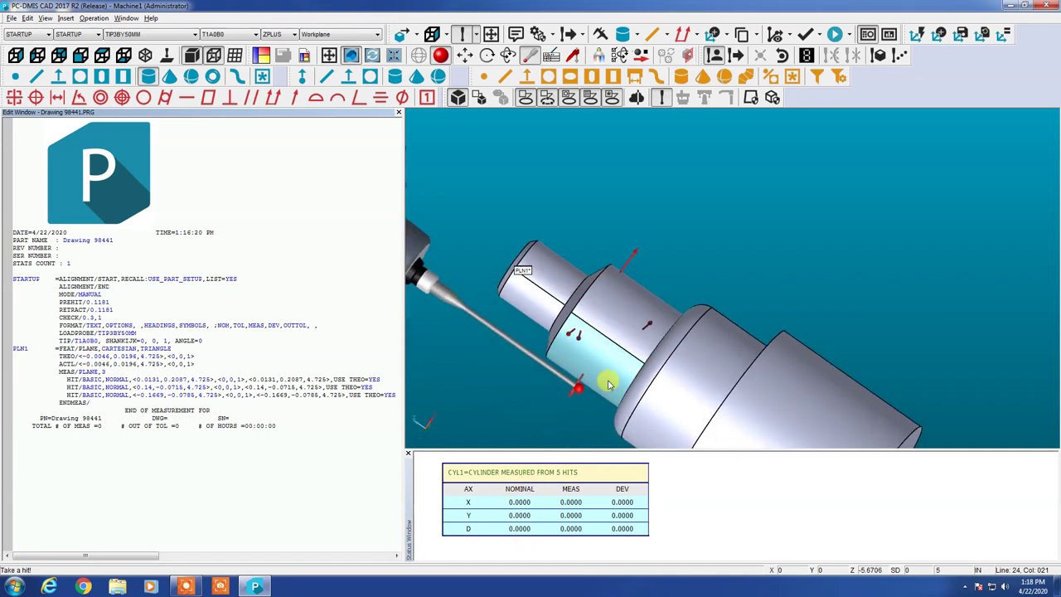
{"action": "left_click", "coordinate": [624, 323]}
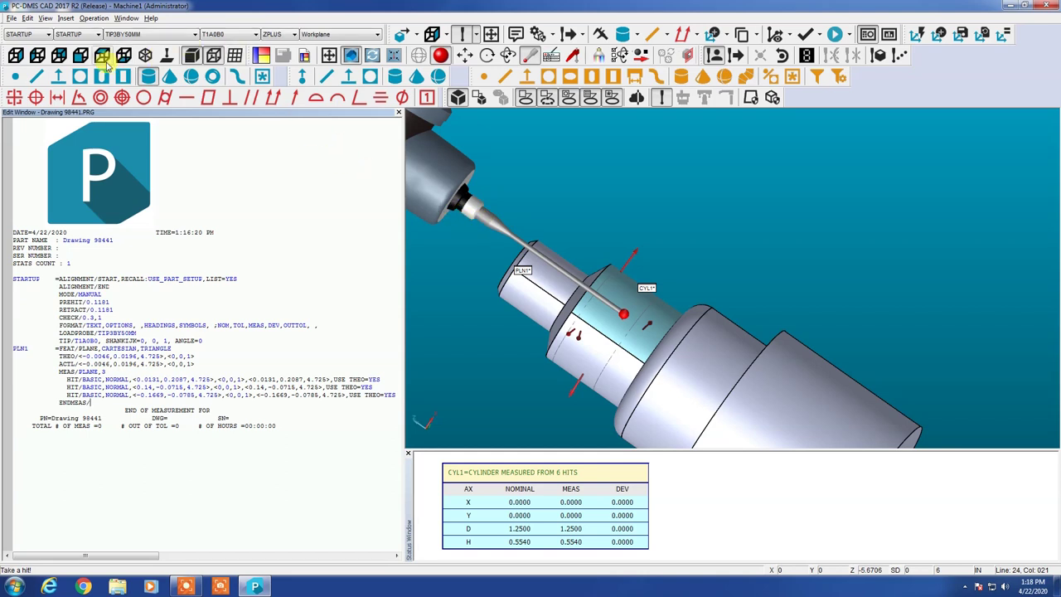
{"action": "left_click", "coordinate": [80, 55]}
{"action": "scroll", "coordinate": [528, 258], "scroll_direction": "down", "scroll_amount": 3}
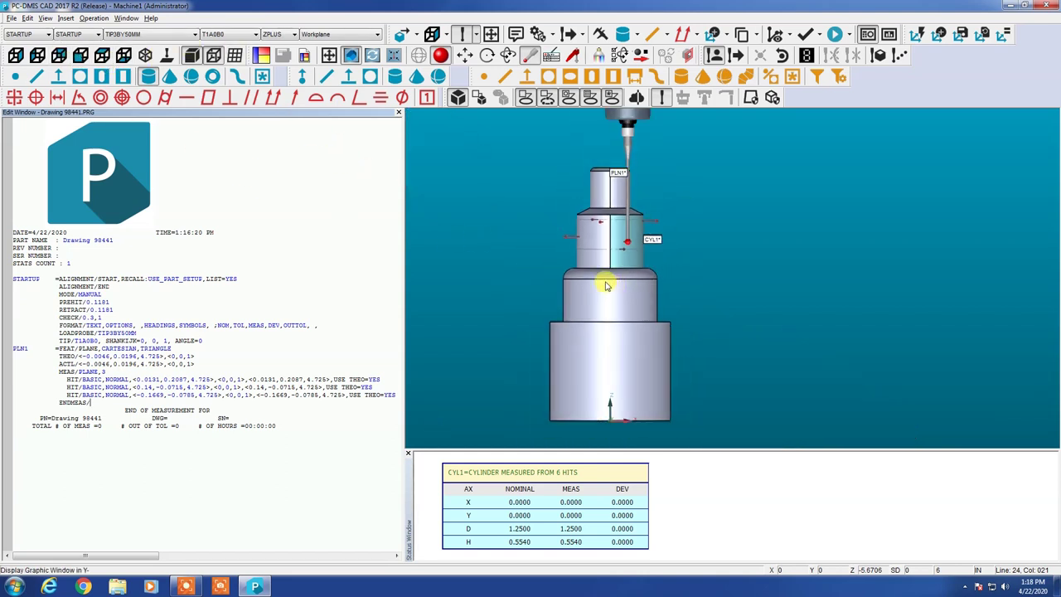
{"action": "key", "text": "End"}
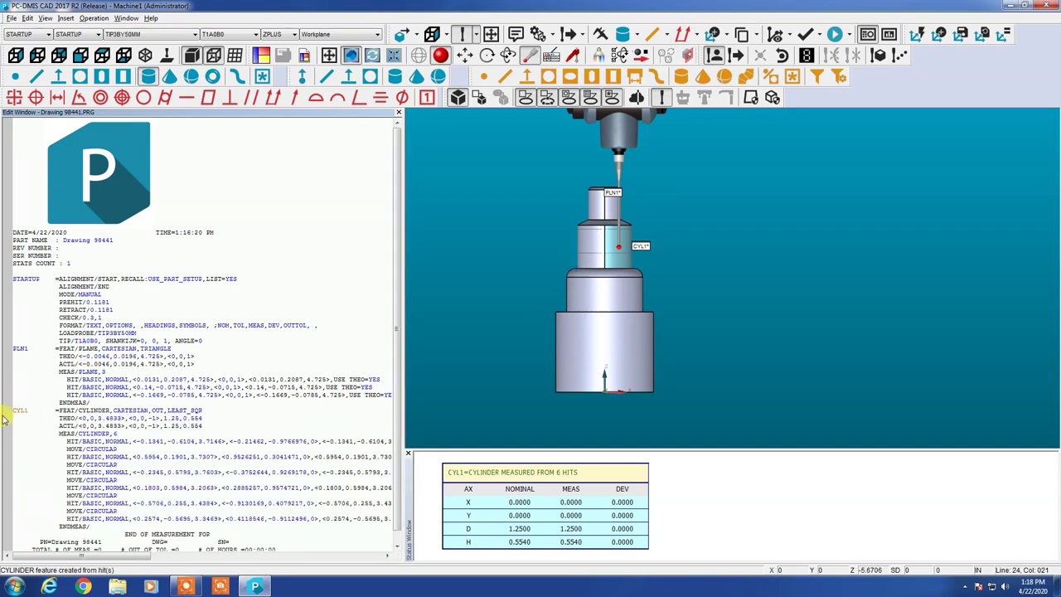
- After CYL1, start a new alignment leveled and Z-origined on PLN1 with offset -4.725
{"action": "left_click", "coordinate": [73, 448]}
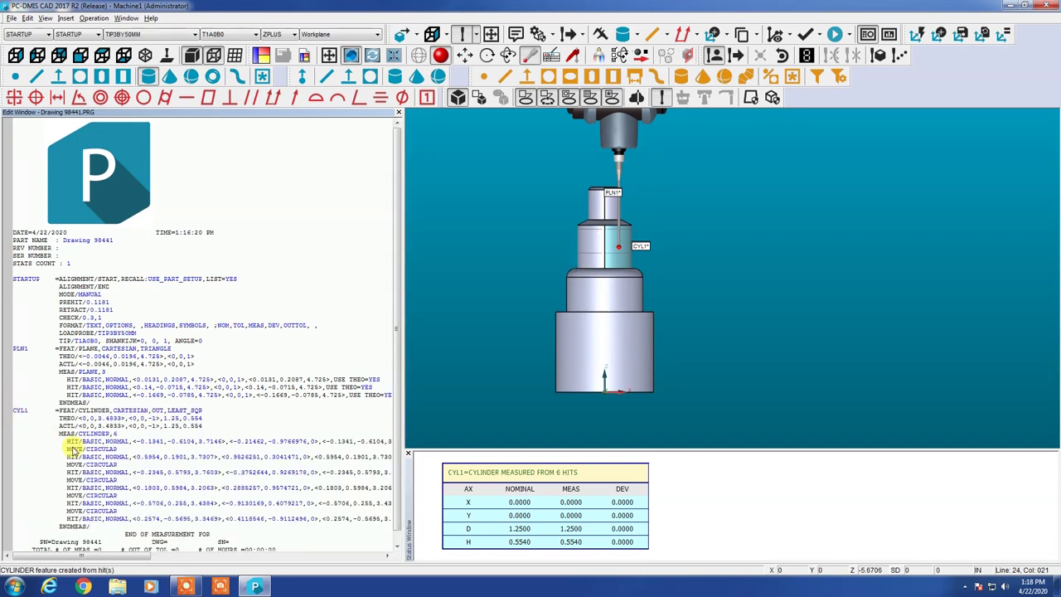
{"action": "left_click", "coordinate": [113, 528]}
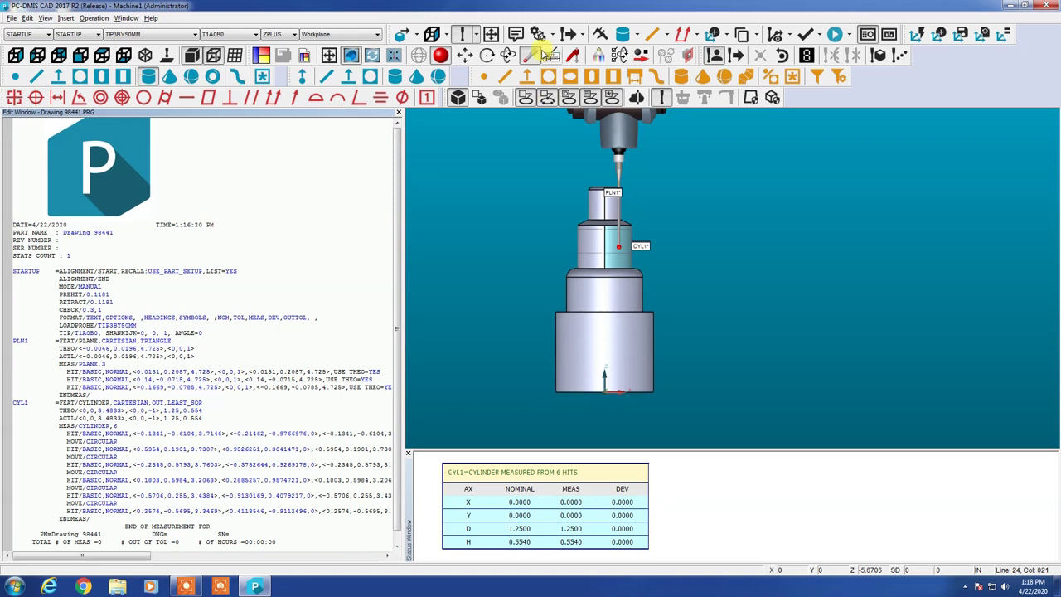
{"action": "left_click", "coordinate": [725, 38]}
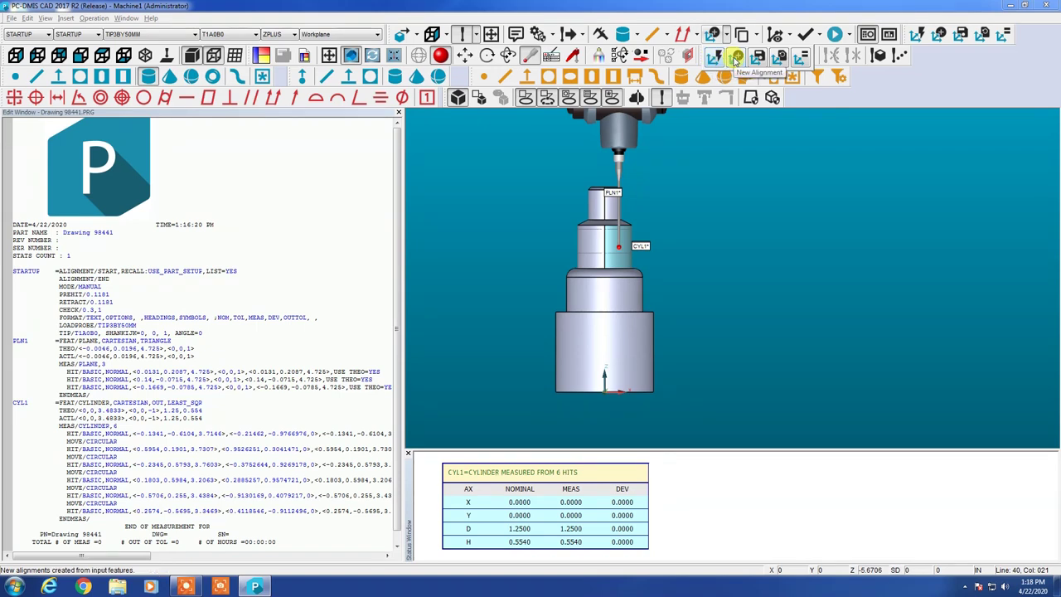
{"action": "left_click", "coordinate": [736, 58]}
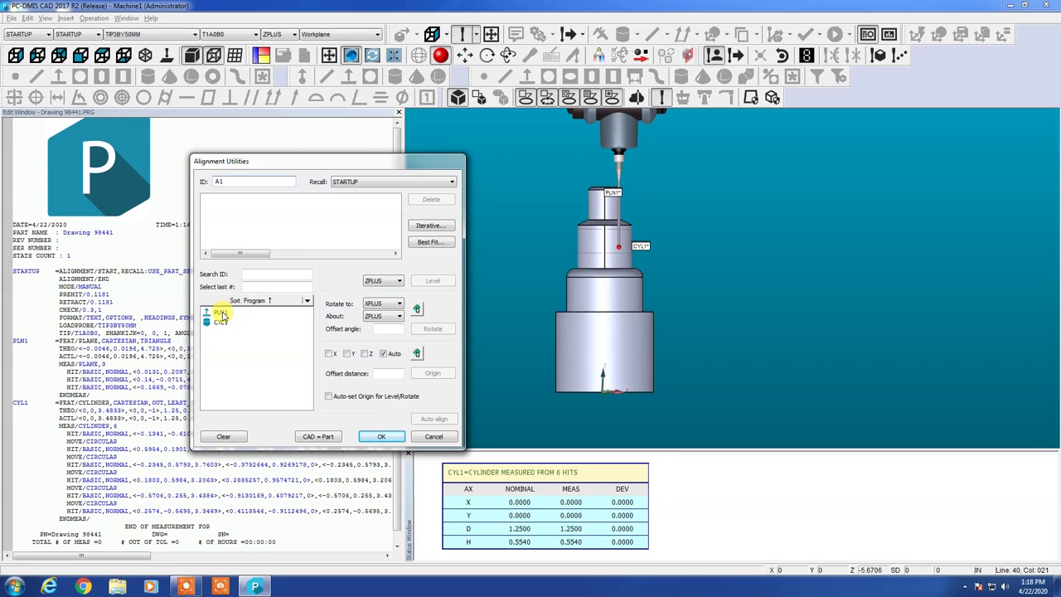
{"action": "left_click", "coordinate": [221, 313]}
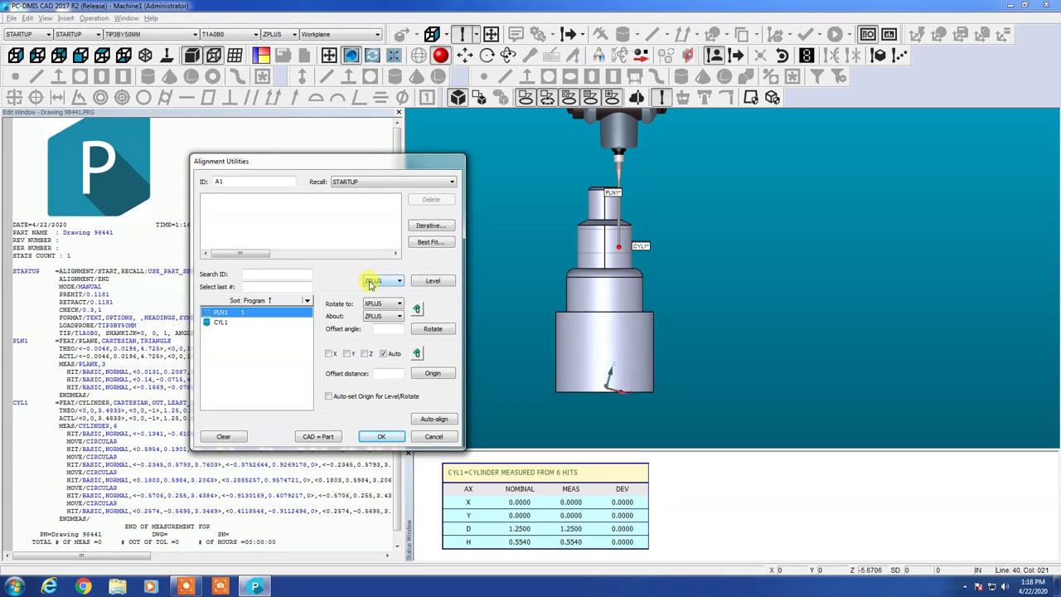
{"action": "left_click", "coordinate": [439, 283]}
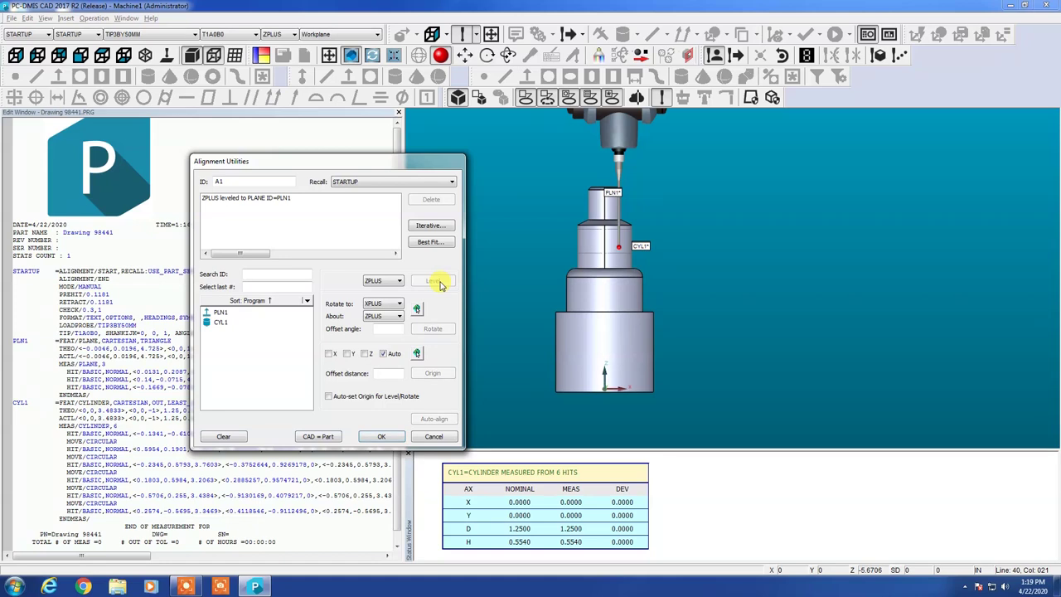
{"action": "left_click", "coordinate": [222, 312]}
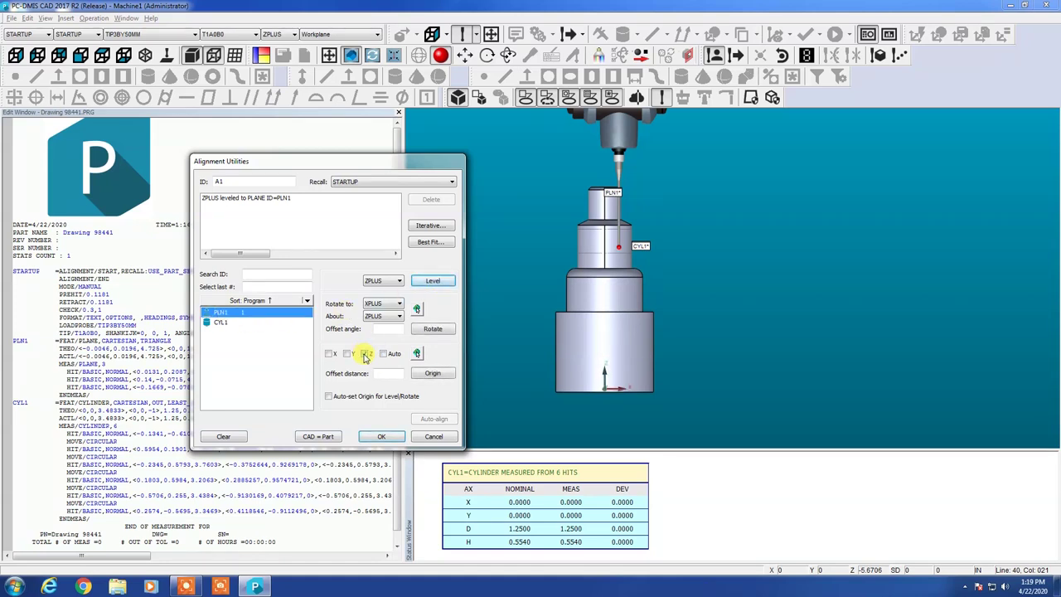
{"action": "left_click", "coordinate": [365, 354]}
{"action": "left_click", "coordinate": [431, 373]}
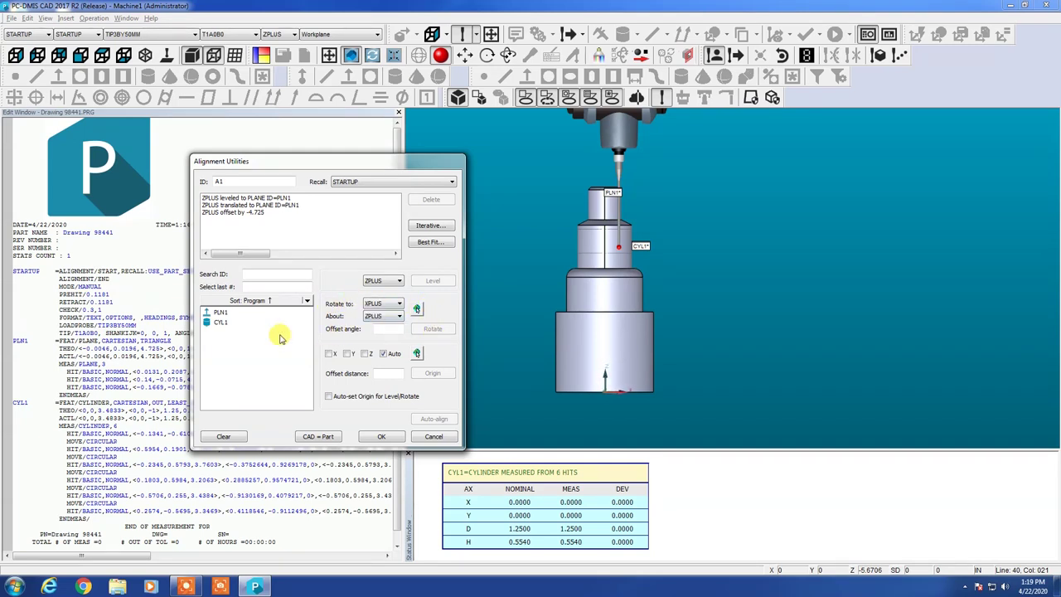
- Set the X and Y origin on CYL1 and accept alignment A1
{"action": "left_click", "coordinate": [220, 322]}
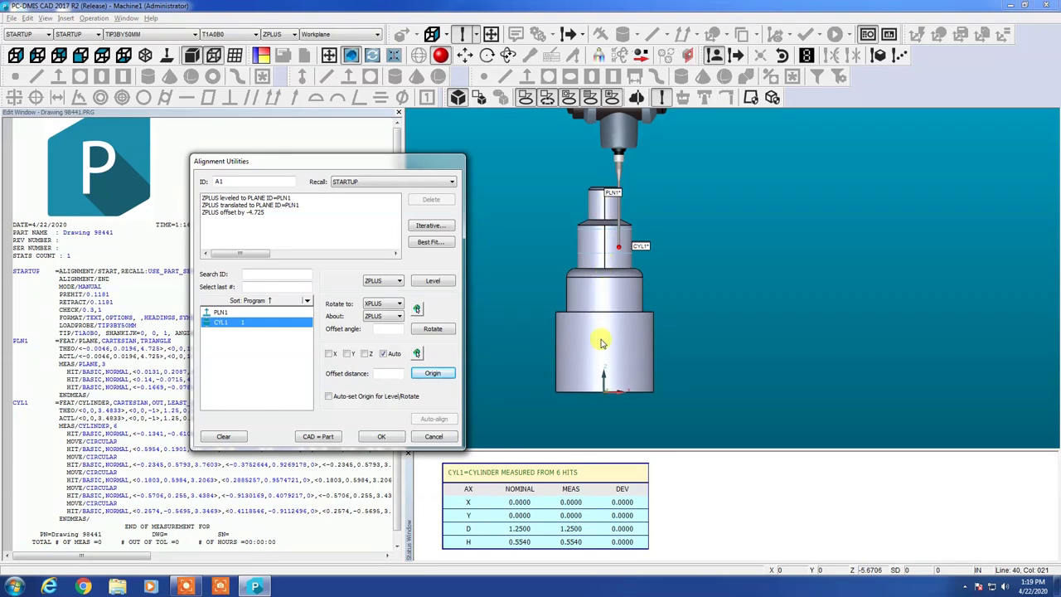
{"action": "left_click", "coordinate": [328, 354]}
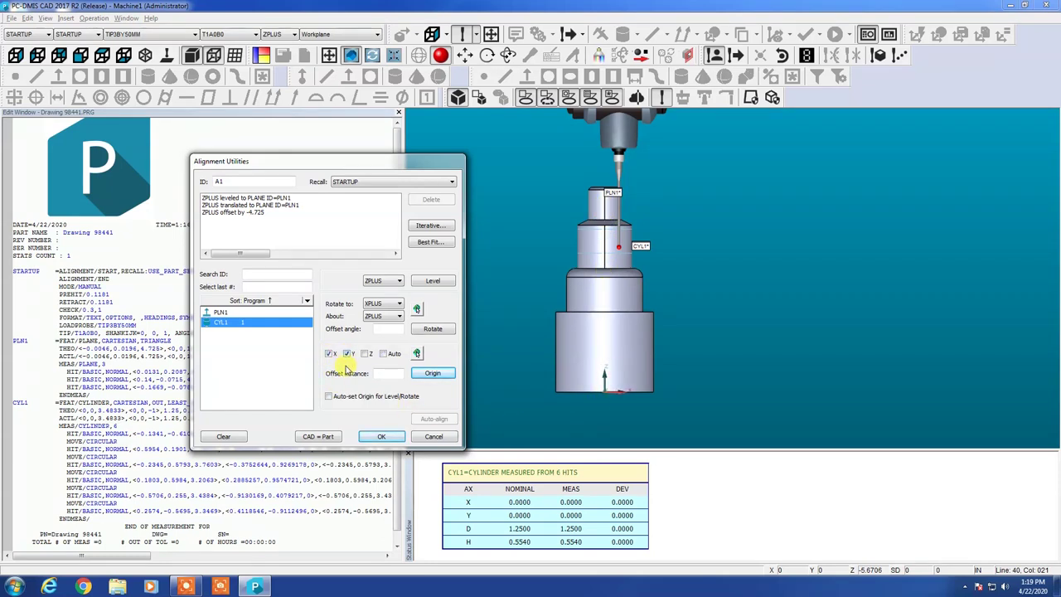
{"action": "left_click", "coordinate": [439, 373]}
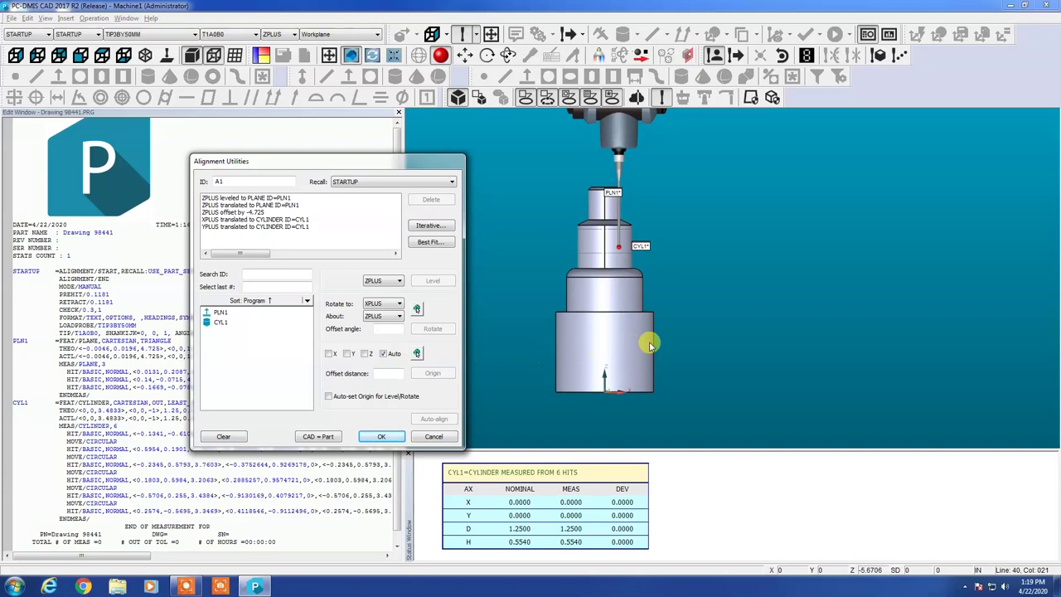
{"action": "left_click", "coordinate": [383, 438]}
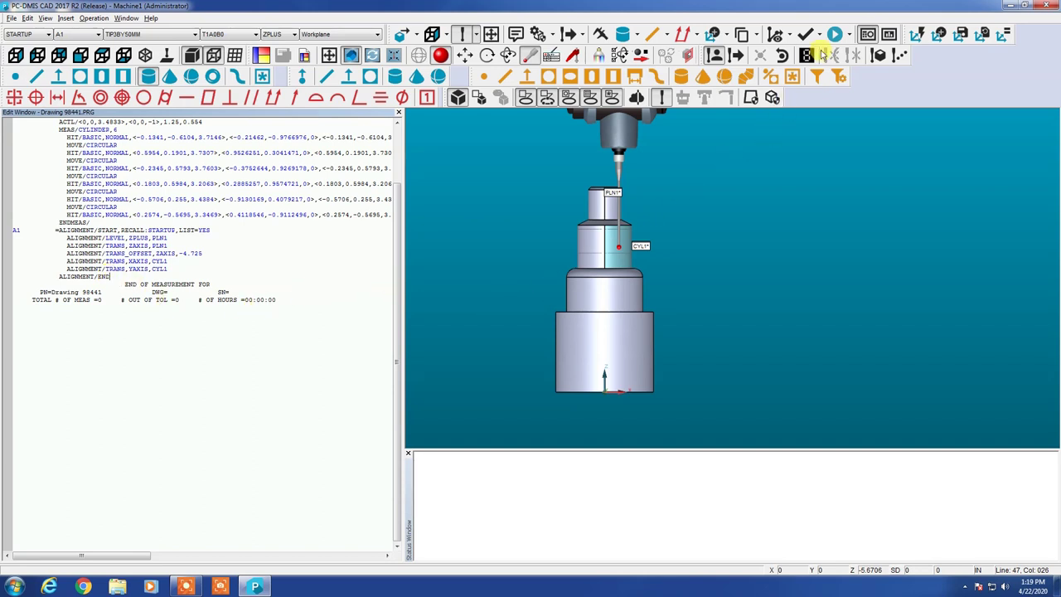
- Save the routine and execute it, confirming the T1A0B0 rotation prompt
{"action": "left_click", "coordinate": [11, 19]}
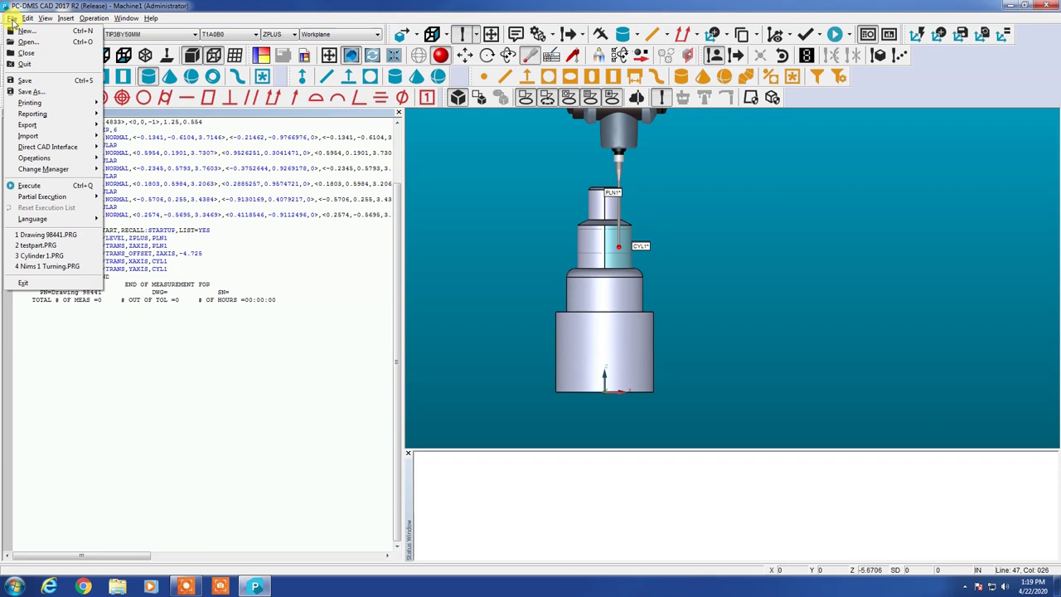
{"action": "left_click", "coordinate": [22, 81]}
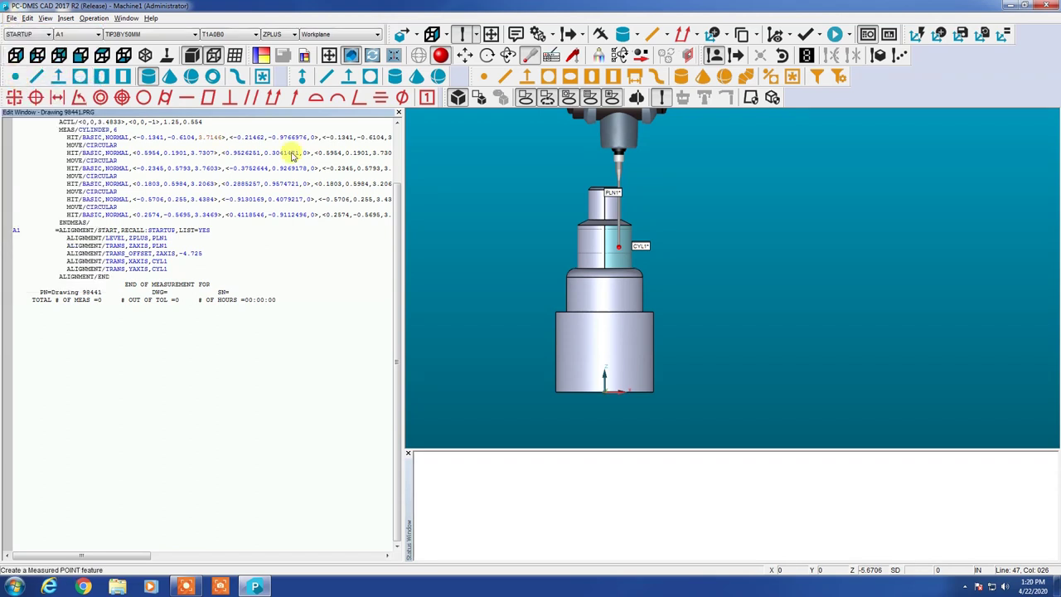
{"action": "left_click", "coordinate": [835, 38]}
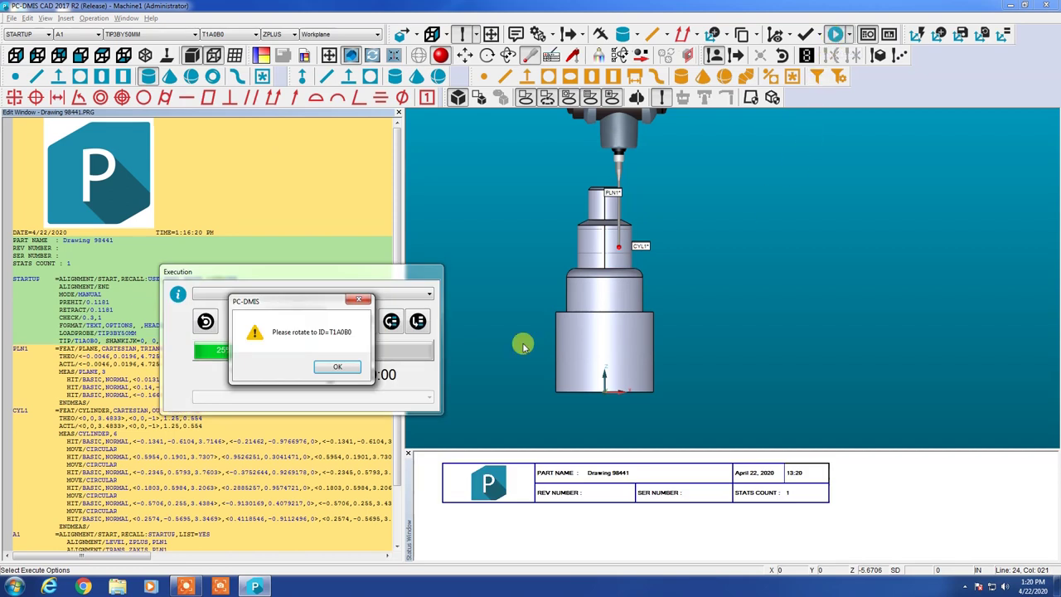
{"action": "left_click", "coordinate": [348, 367]}
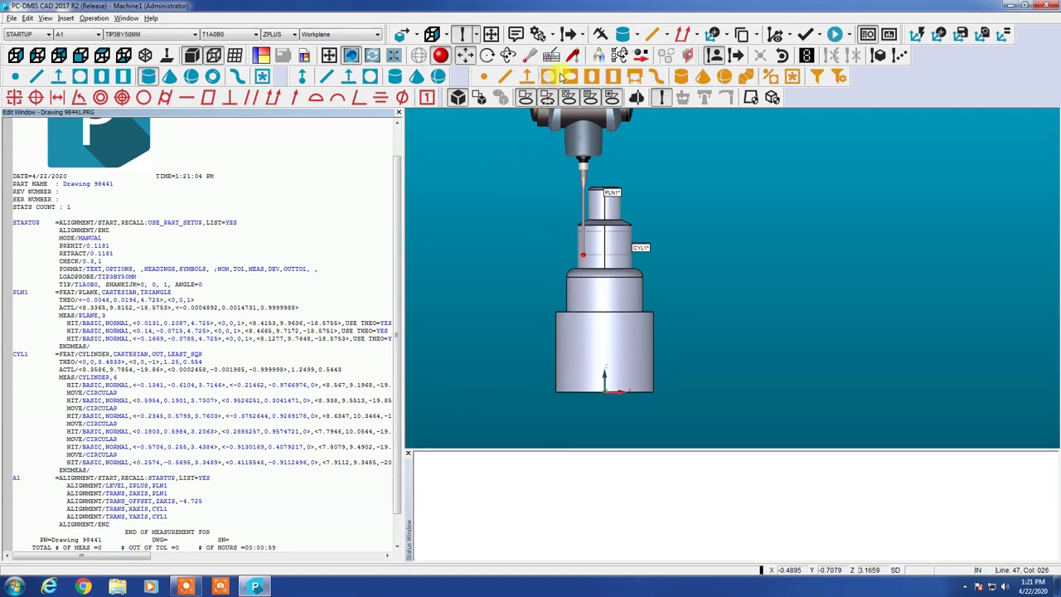
- Switch the routine to DCC mode and tilt the view to look down on the part
{"action": "left_click", "coordinate": [574, 45]}
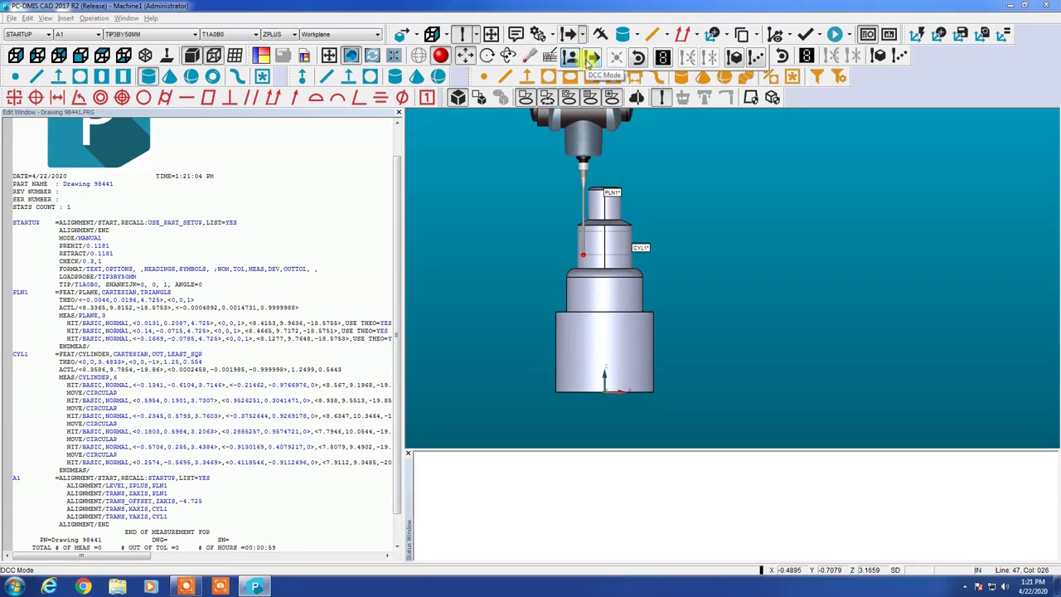
{"action": "left_click", "coordinate": [594, 60]}
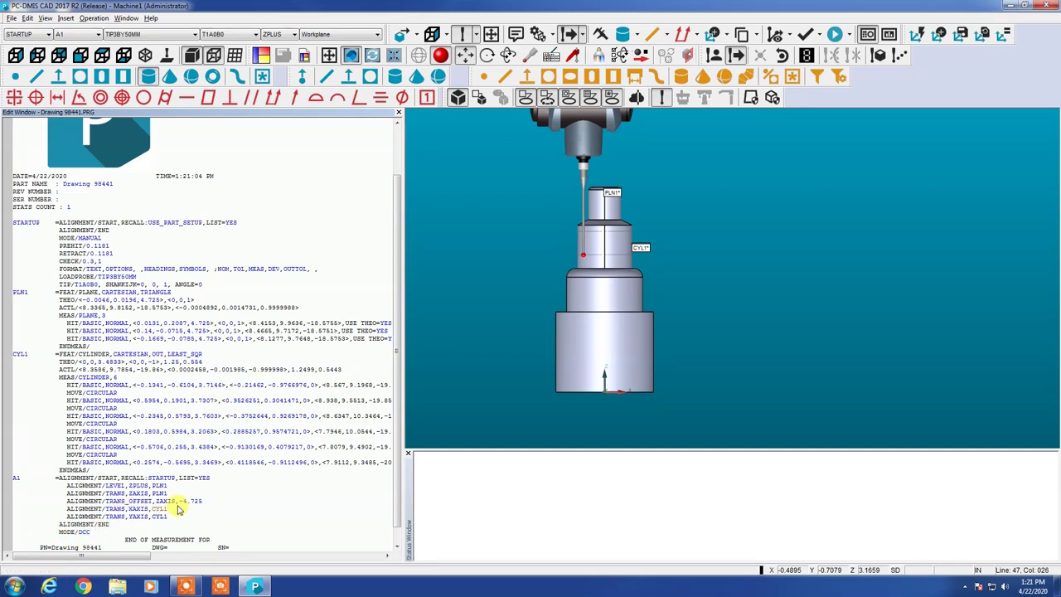
{"action": "right_click_drag", "start_coordinate": [597, 265], "coordinate": [654, 396], "text": "ctrl"}
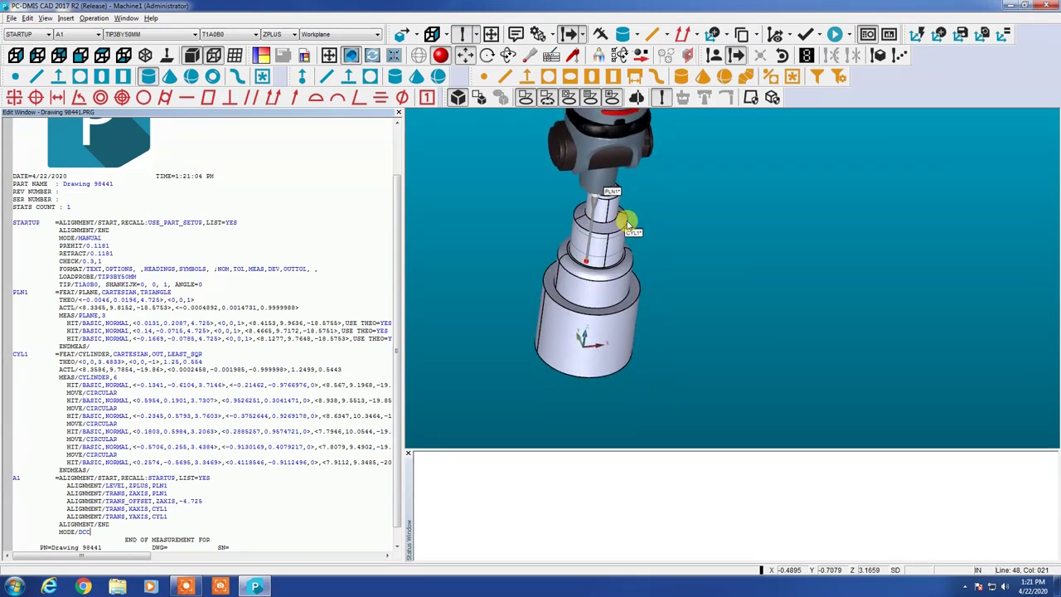
{"action": "right_click_drag", "start_coordinate": [630, 213], "coordinate": [701, 234]}
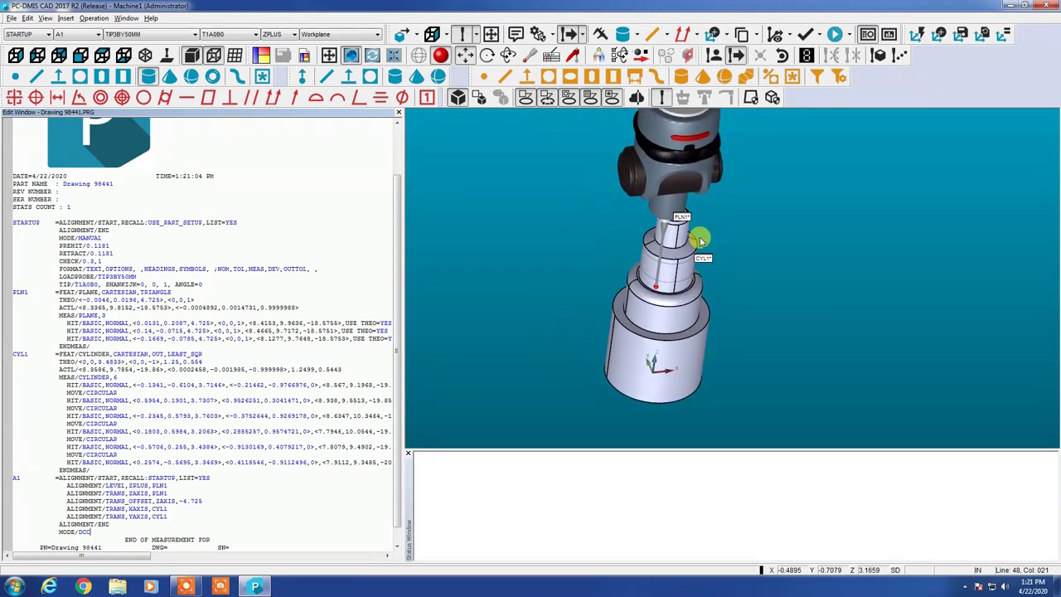
- Measure a four-hit plane on the top face at Z 4.7250
{"action": "left_click", "coordinate": [60, 77]}
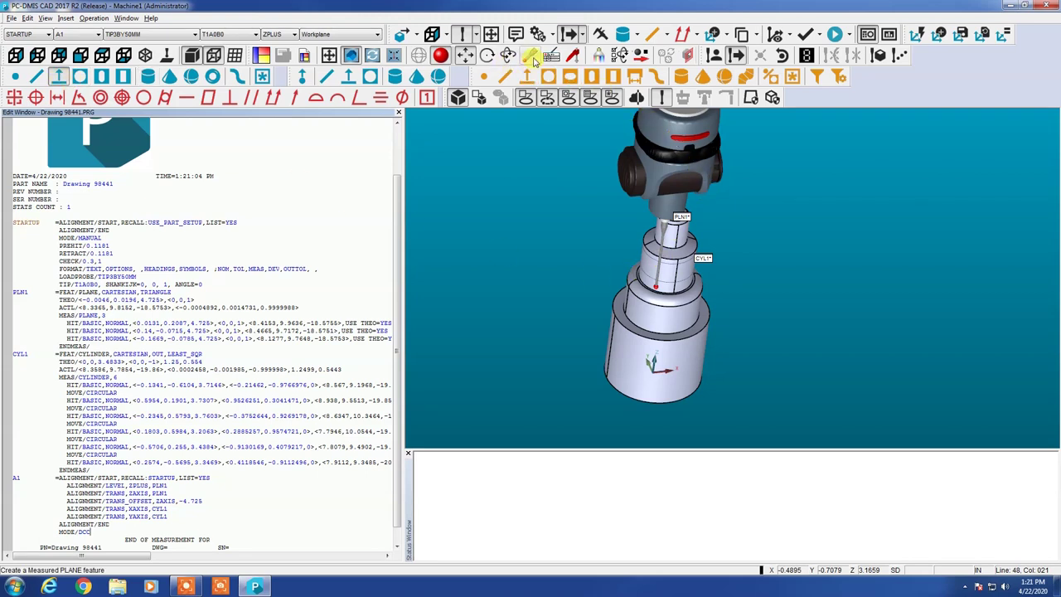
{"action": "right_click_drag", "start_coordinate": [711, 225], "coordinate": [687, 407], "text": "ctrl"}
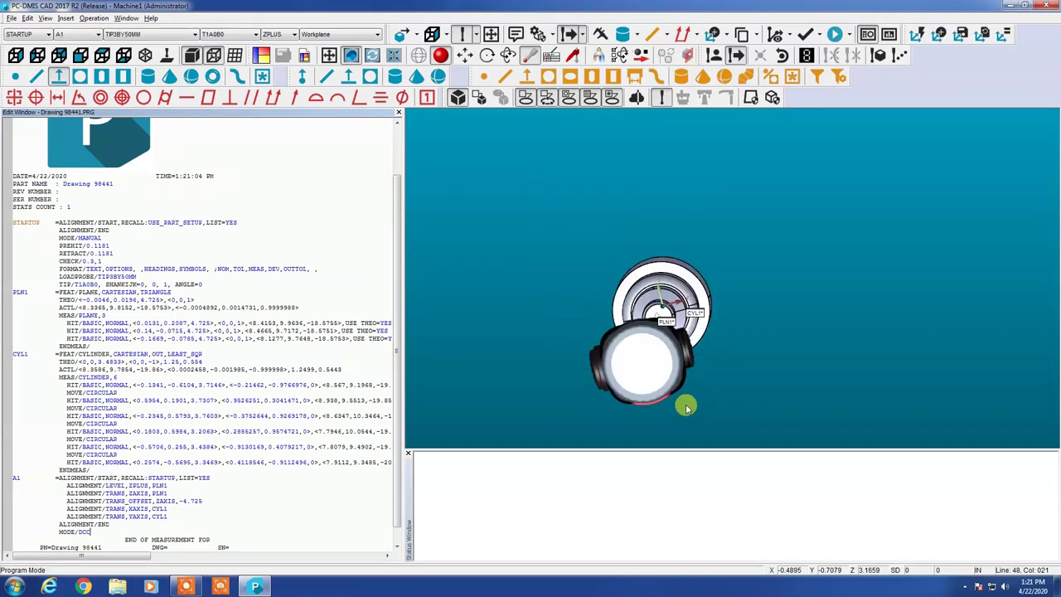
{"action": "scroll", "coordinate": [663, 316], "scroll_direction": "up", "scroll_amount": 3}
{"action": "left_click", "coordinate": [663, 312]}
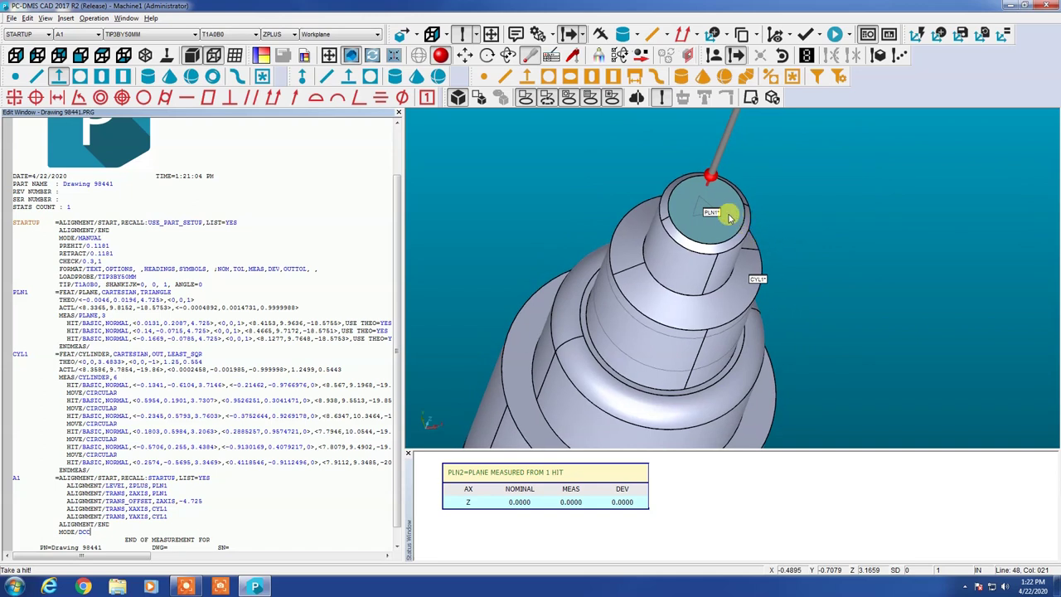
{"action": "left_click", "coordinate": [728, 214]}
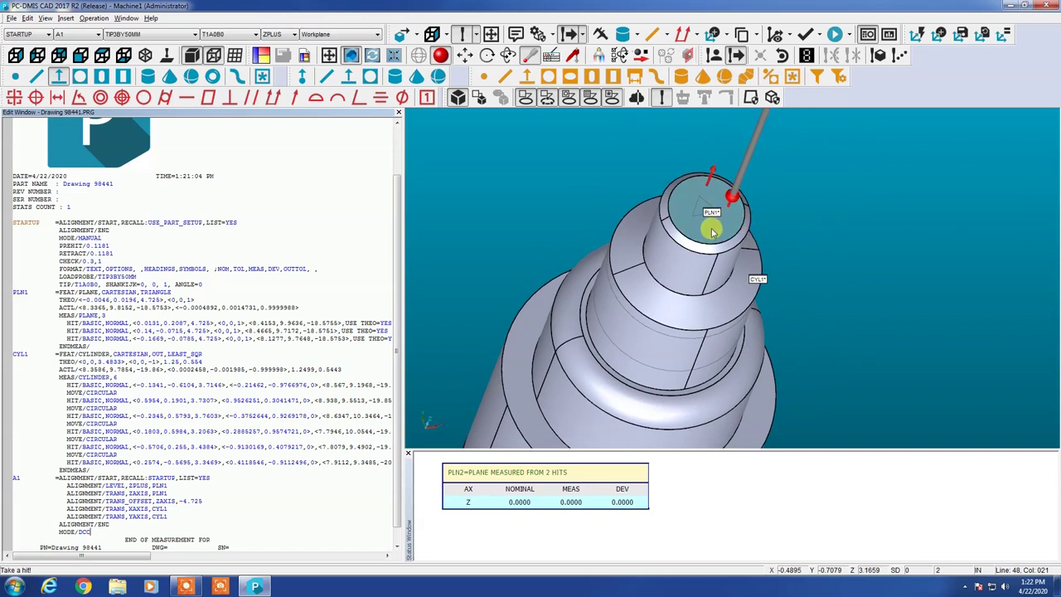
{"action": "left_click", "coordinate": [713, 222]}
{"action": "left_click", "coordinate": [685, 209]}
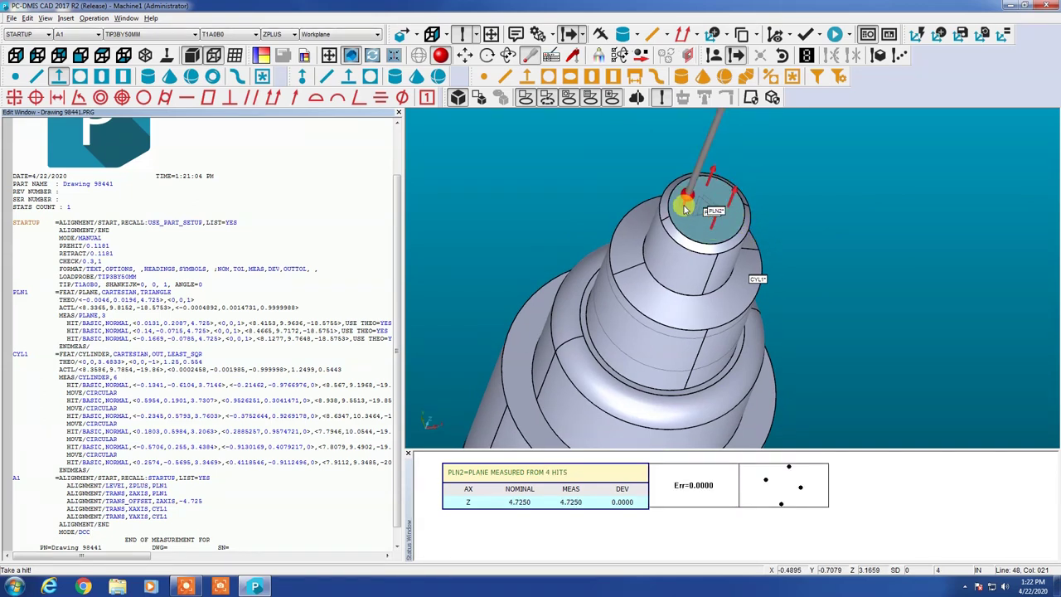
{"action": "key", "text": "End"}
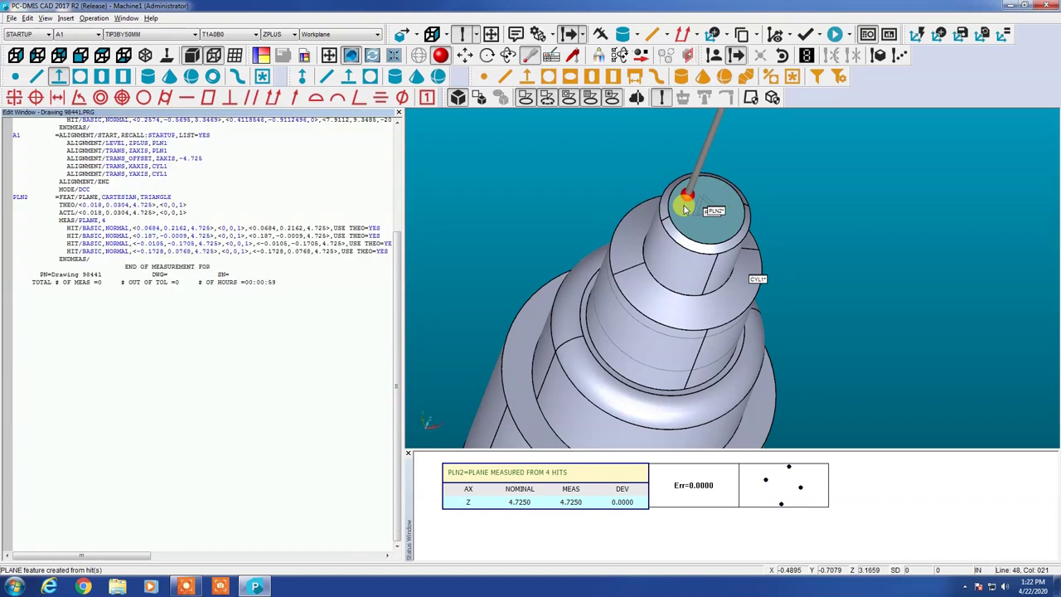
- Rename the new plane PLN2 to PLN TOP Z+
{"action": "left_click", "coordinate": [27, 200]}
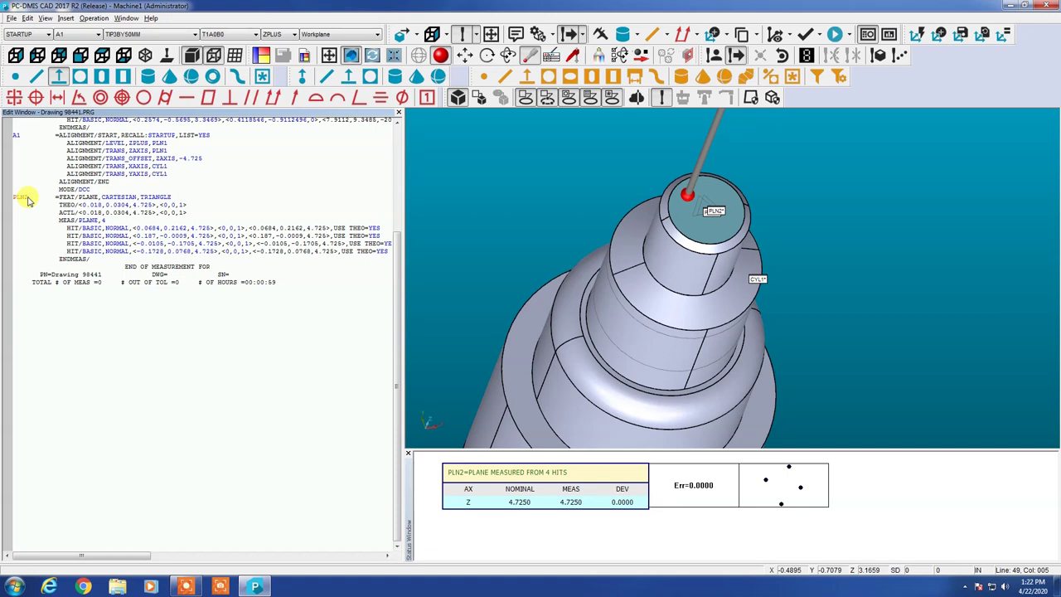
{"action": "type", "text": "_1"}
{"action": "type", "text": "OP_"}
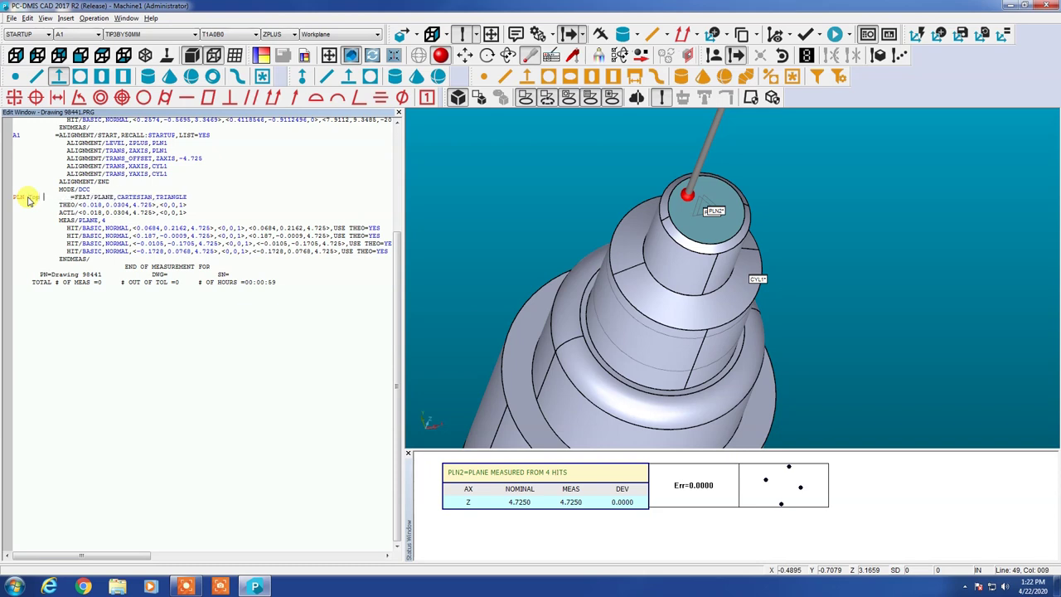
{"action": "type", "text": "2"}
{"action": "type", "text": "1"}
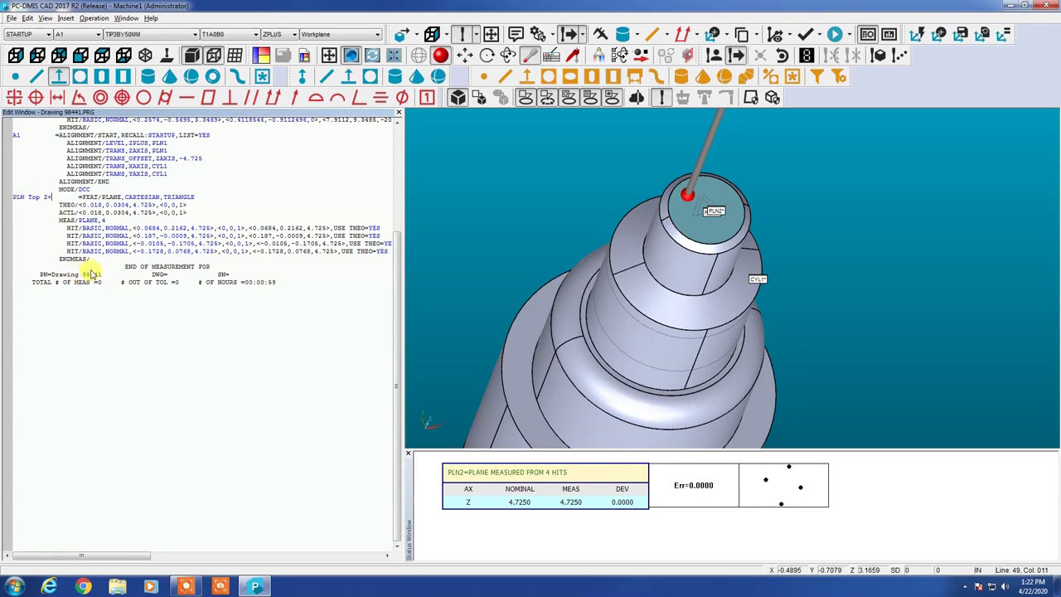
{"action": "left_click", "coordinate": [94, 262]}
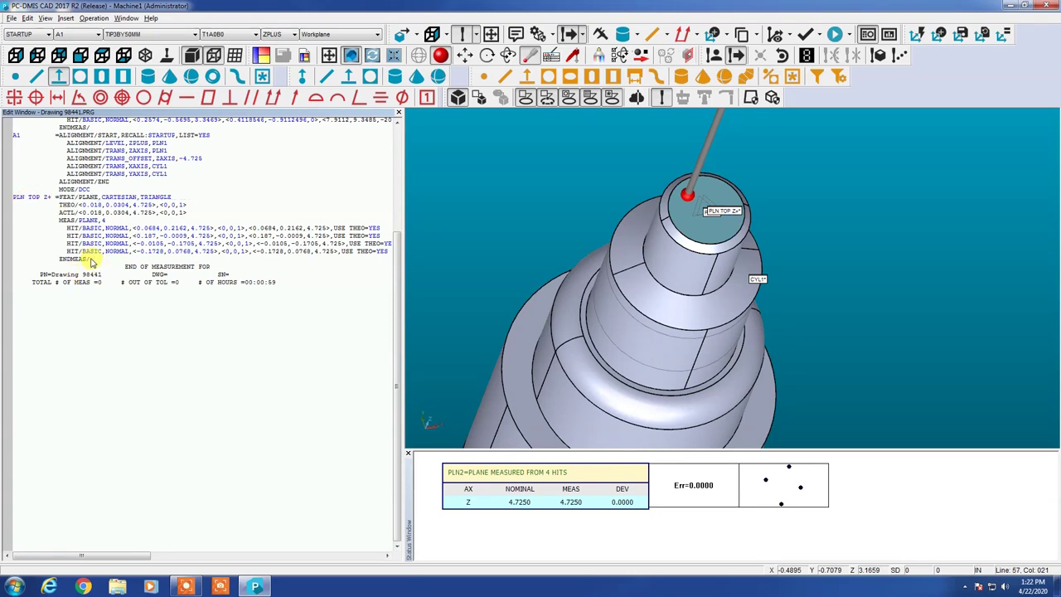
{"action": "left_click_drag", "start_coordinate": [543, 281], "coordinate": [639, 315]}
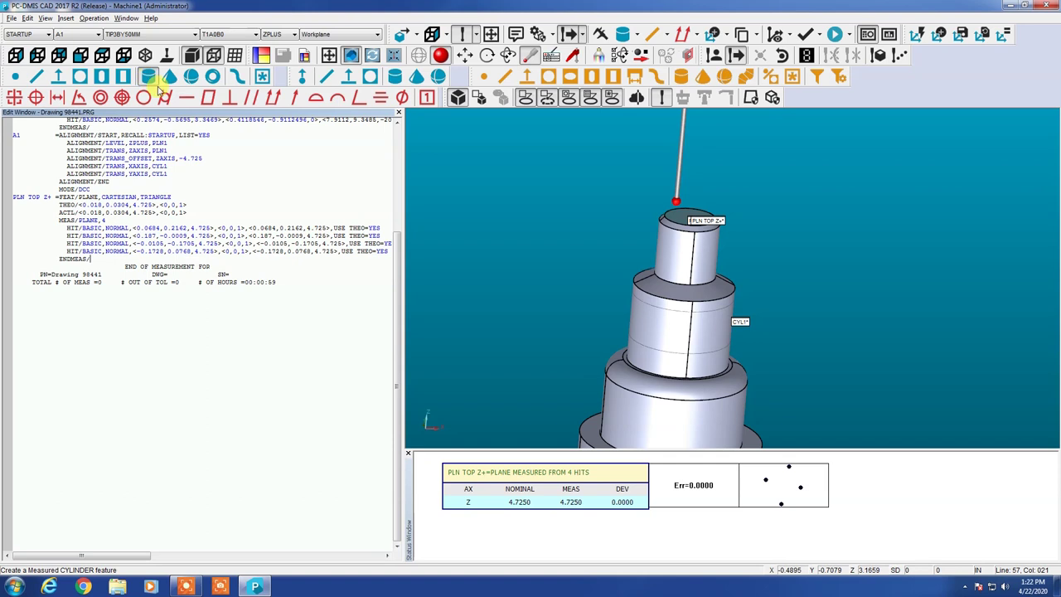
- Start a cylinder on the second step and take the first four hits around it
{"action": "left_click", "coordinate": [157, 86]}
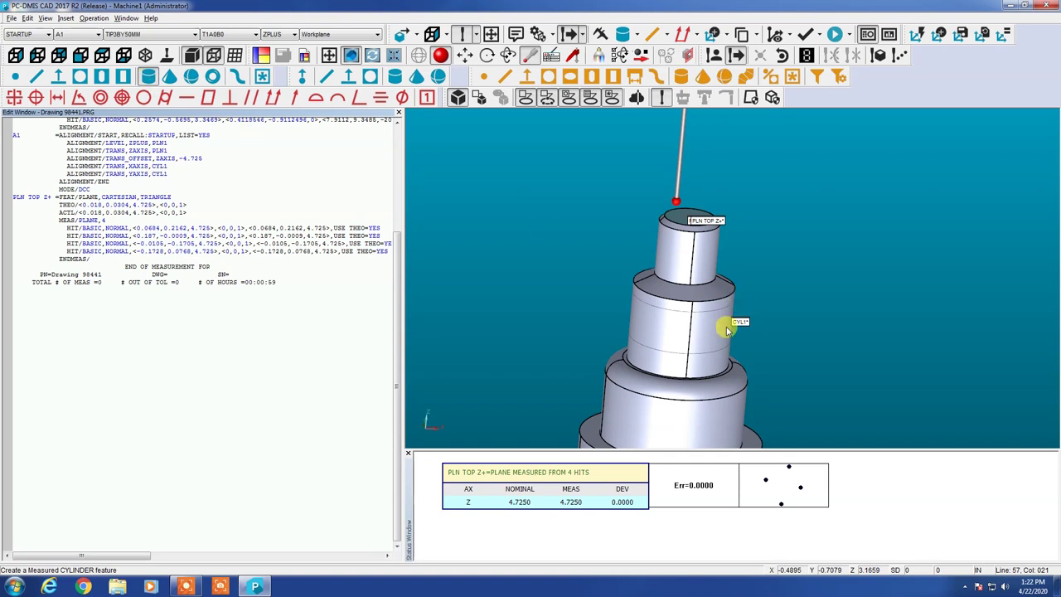
{"action": "left_click", "coordinate": [679, 314]}
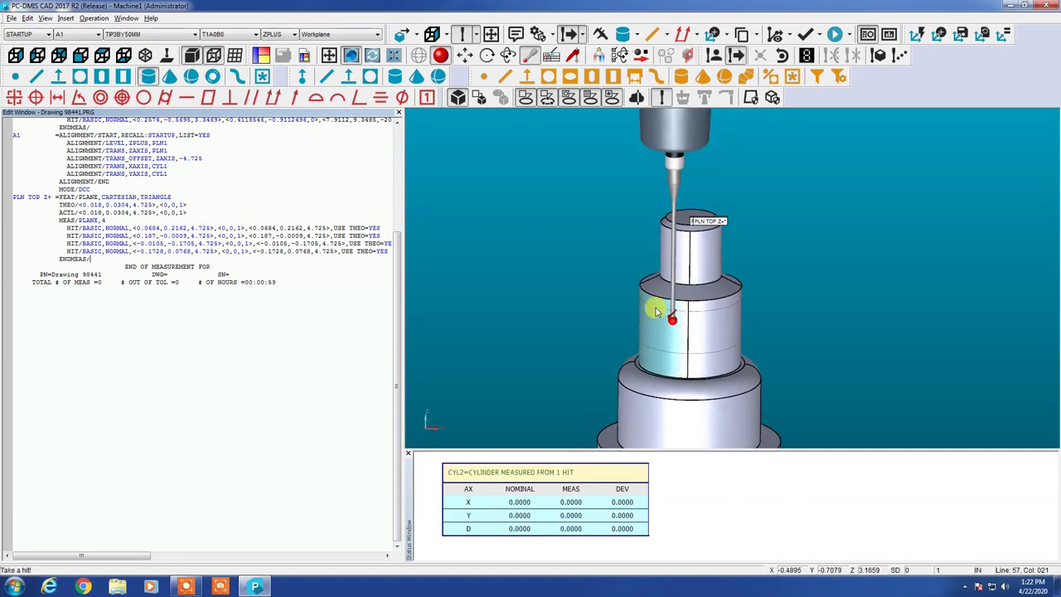
{"action": "middle_click_drag", "start_coordinate": [655, 312], "coordinate": [684, 303]}
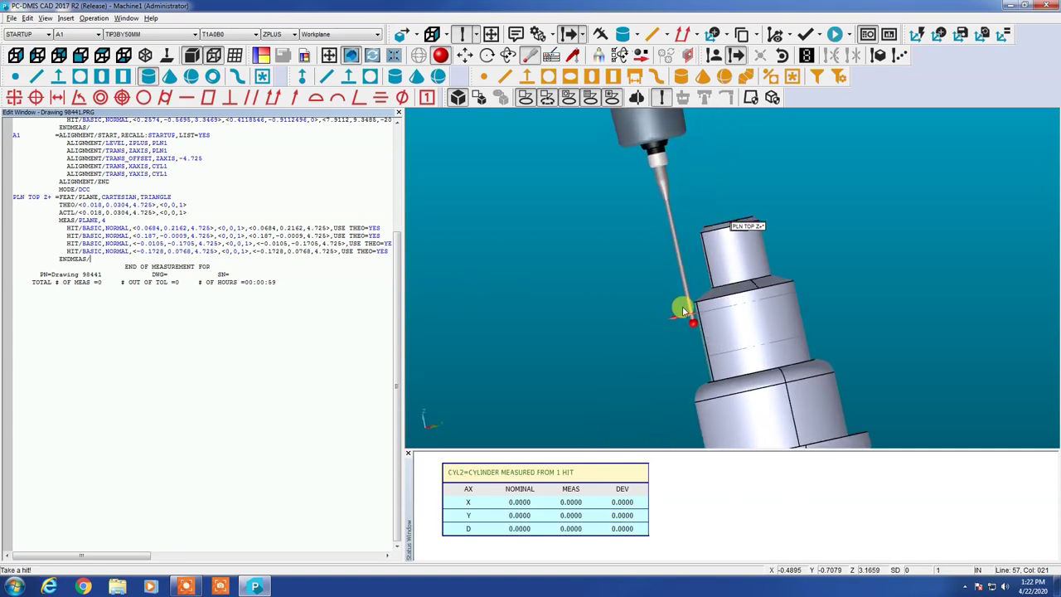
{"action": "left_click", "coordinate": [766, 303]}
{"action": "middle_click_drag", "start_coordinate": [801, 296], "coordinate": [754, 313]}
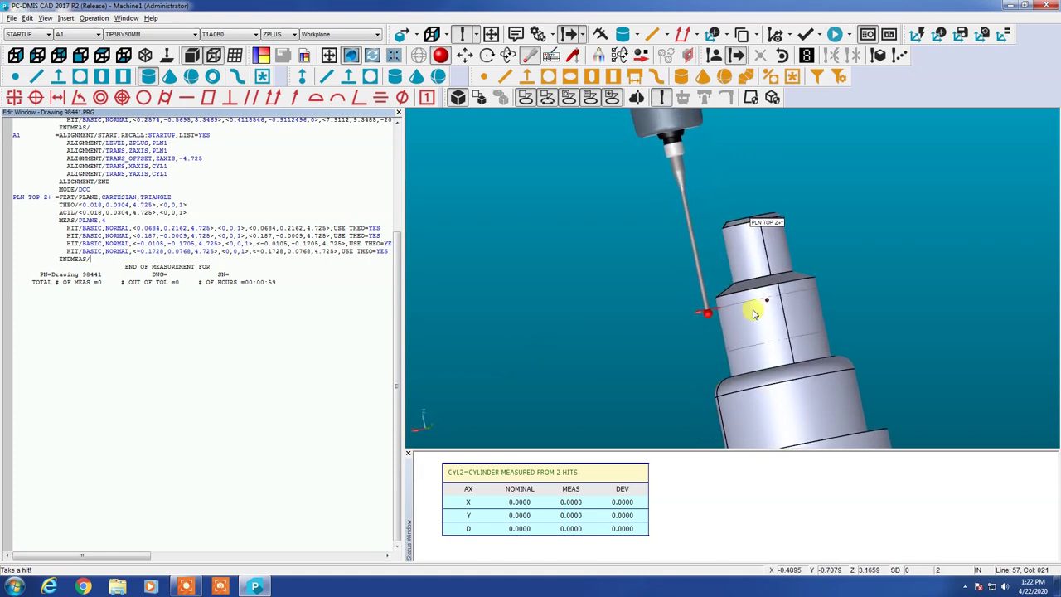
{"action": "left_click", "coordinate": [792, 291]}
{"action": "middle_click_drag", "start_coordinate": [838, 290], "coordinate": [554, 339]}
{"action": "left_click", "coordinate": [809, 290]}
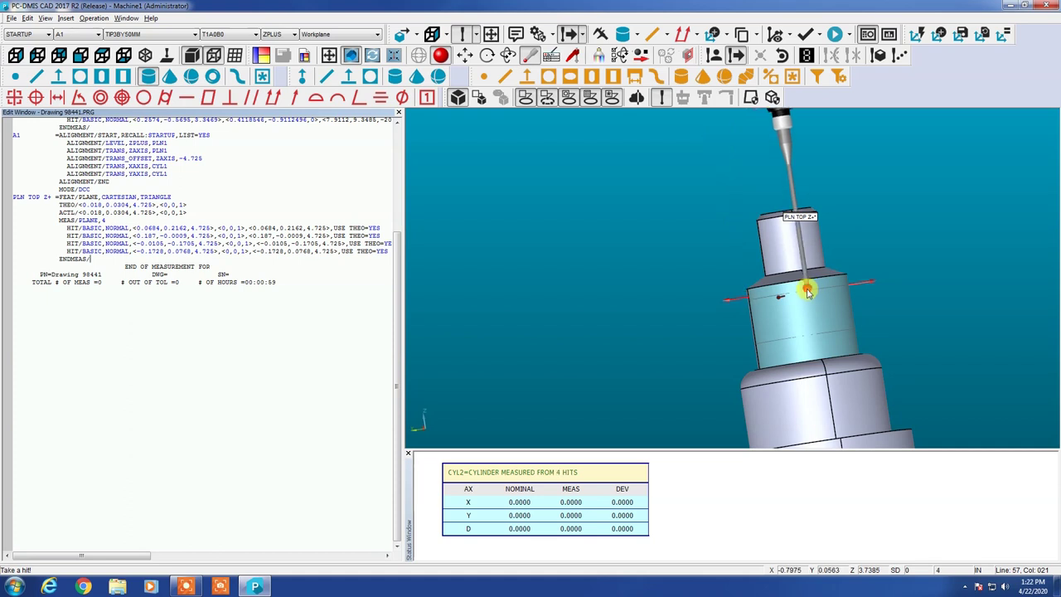
- Take hits five through eight and create the cylinder, diameter 1.2500, height 0.4905
{"action": "middle_click_drag", "start_coordinate": [834, 303], "coordinate": [702, 336]}
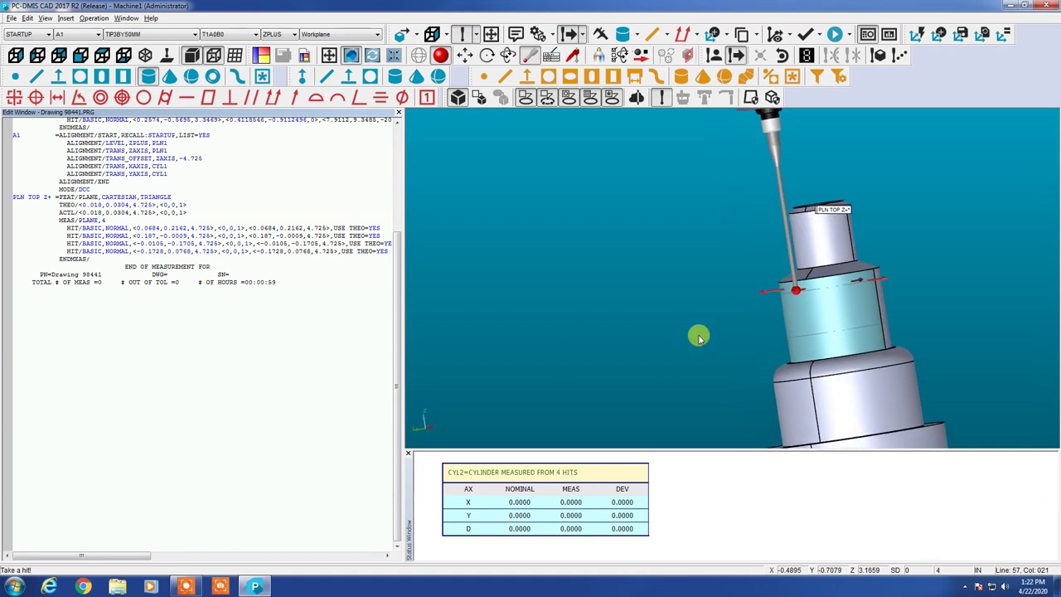
{"action": "left_click", "coordinate": [839, 312]}
{"action": "middle_click_drag", "start_coordinate": [926, 312], "coordinate": [630, 348]}
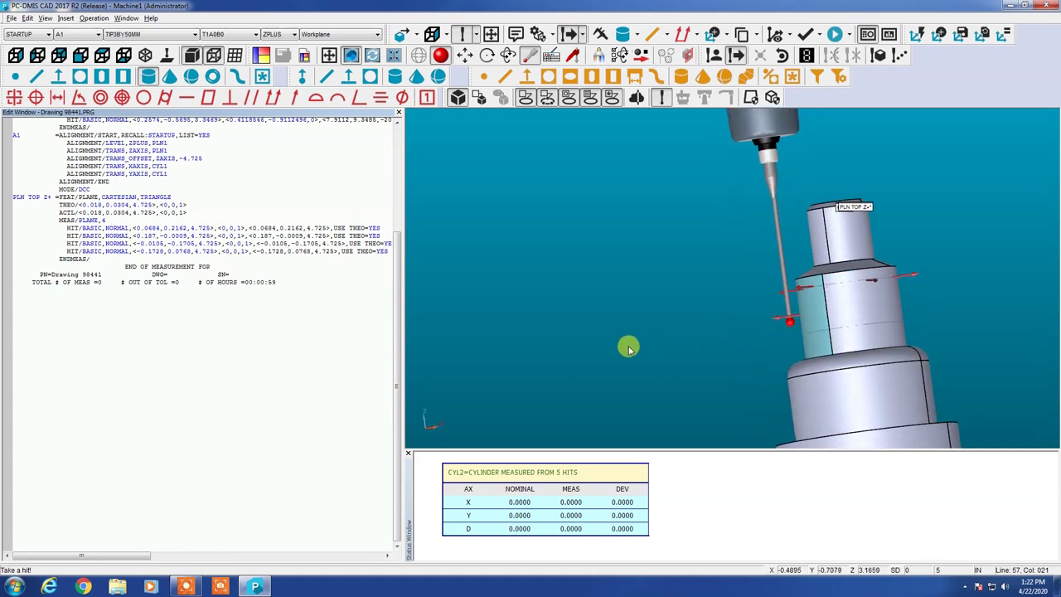
{"action": "left_click", "coordinate": [856, 324]}
{"action": "middle_click_drag", "start_coordinate": [912, 315], "coordinate": [815, 352]}
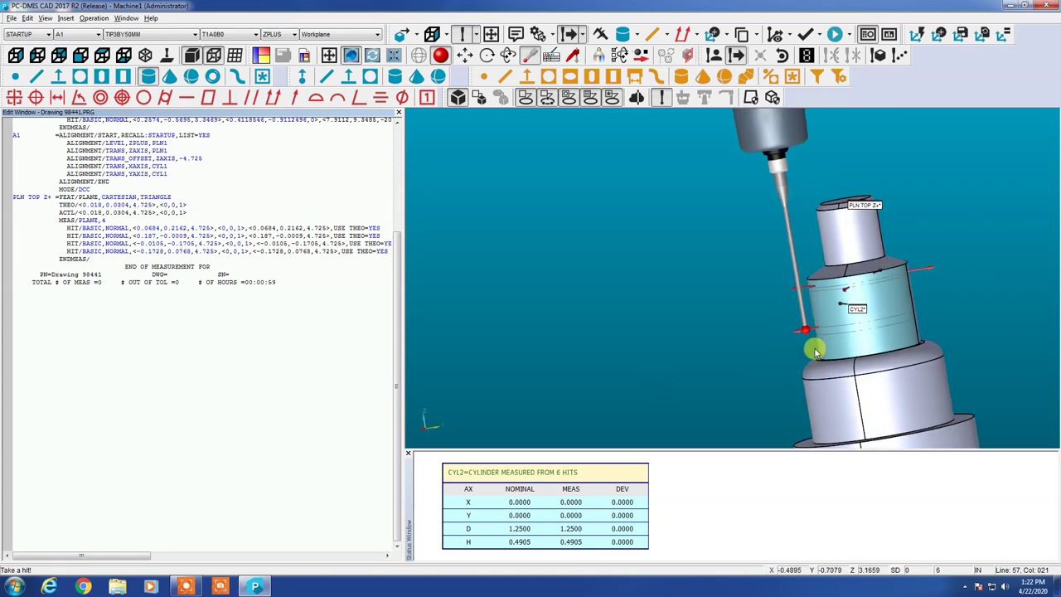
{"action": "left_click", "coordinate": [900, 317]}
{"action": "middle_click_drag", "start_coordinate": [903, 318], "coordinate": [677, 325]}
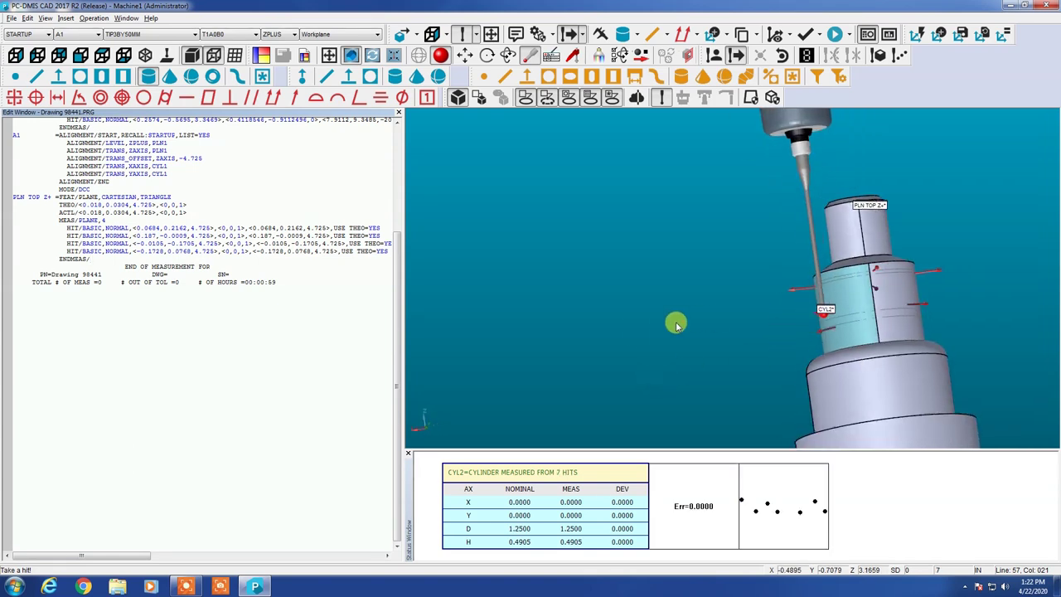
{"action": "left_click", "coordinate": [881, 311]}
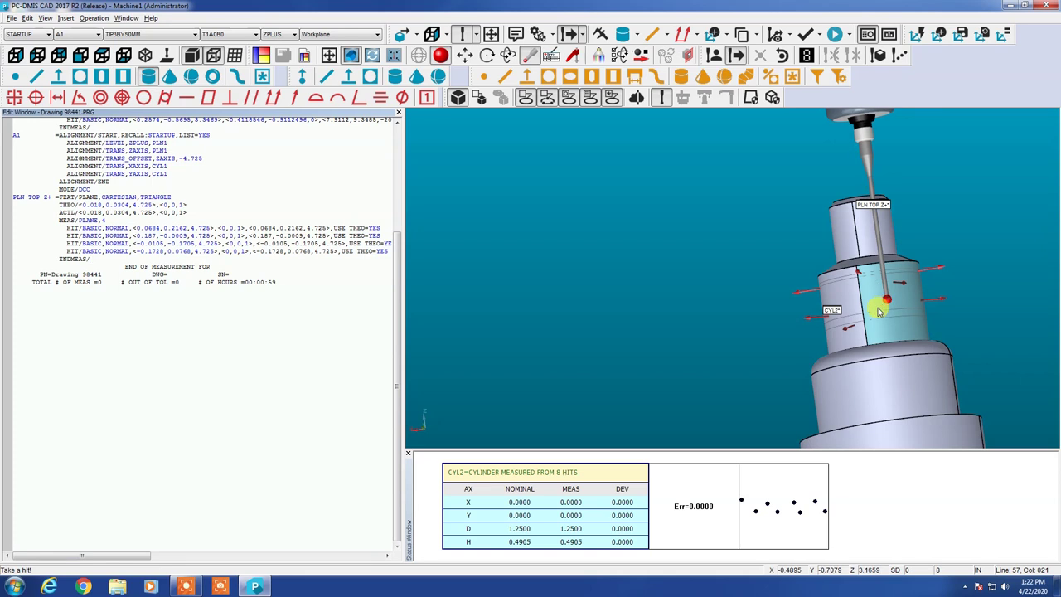
{"action": "key", "text": "End"}
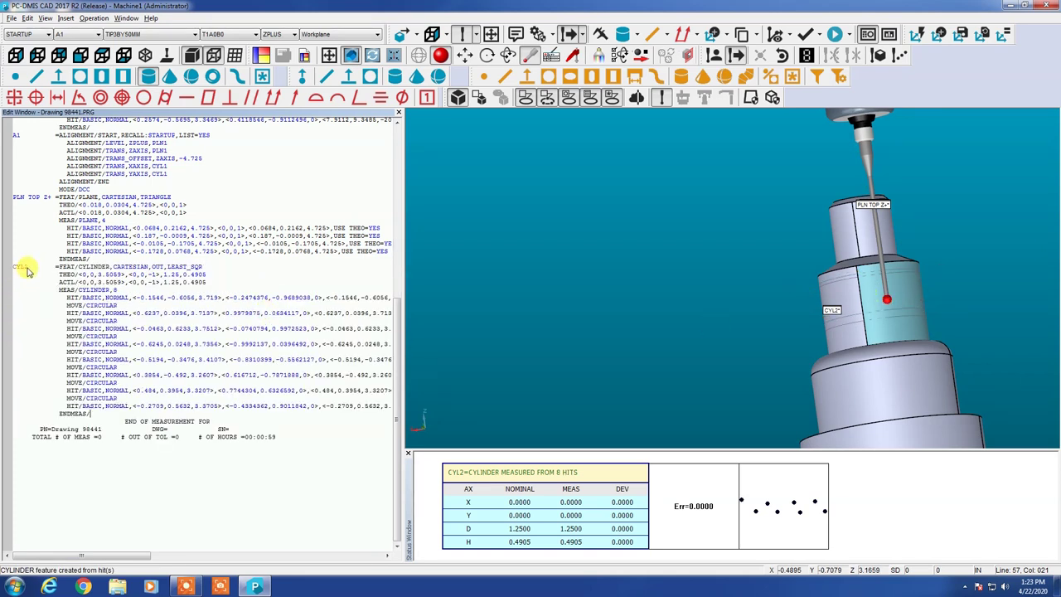
- Rename the new cylinder to CYL A
{"action": "key", "text": "Down"}
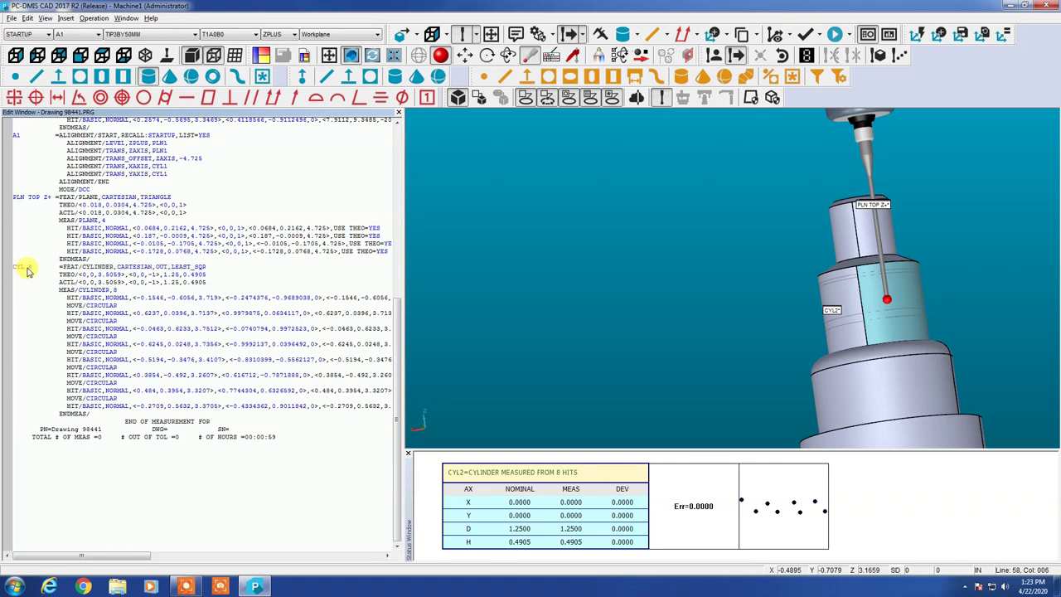
{"action": "type", "text": "A"}
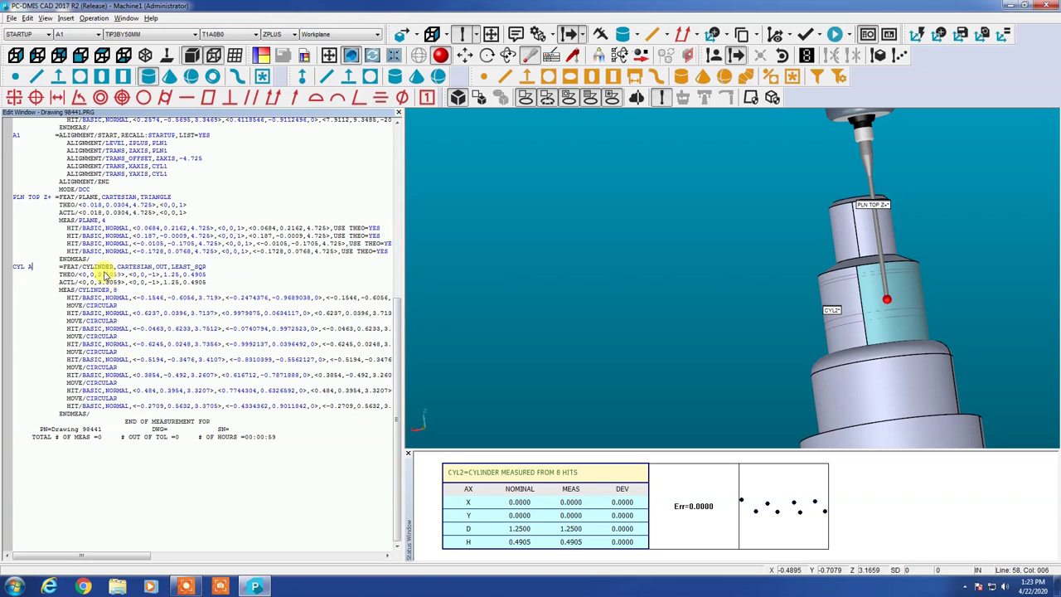
{"action": "left_click", "coordinate": [93, 263]}
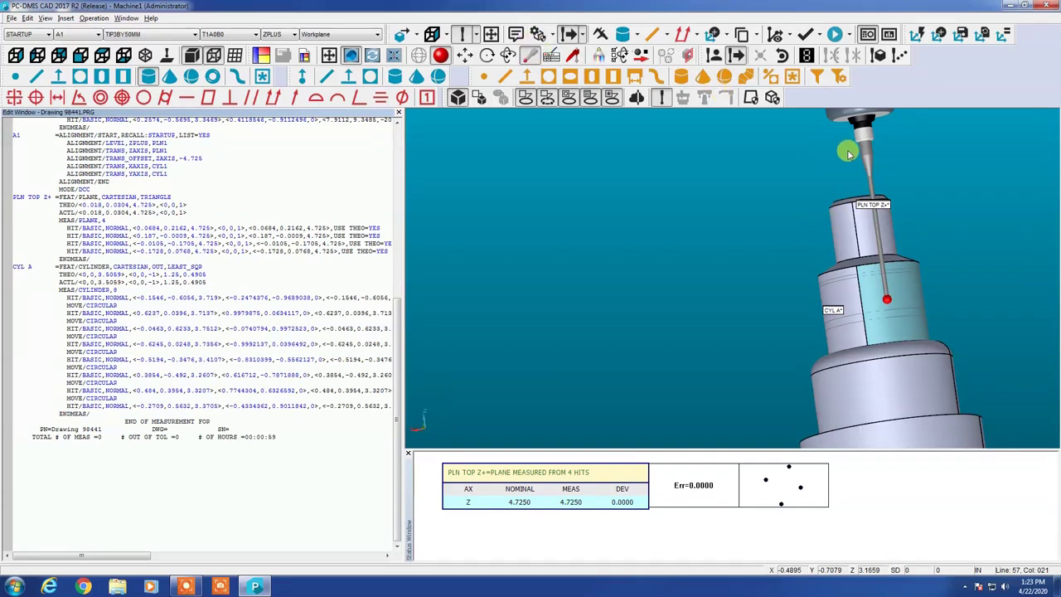
- Park the virtual probe above the part while orbiting the view around it
{"action": "left_click_drag", "start_coordinate": [846, 149], "coordinate": [857, 175]}
{"action": "left_click", "coordinate": [858, 175]}
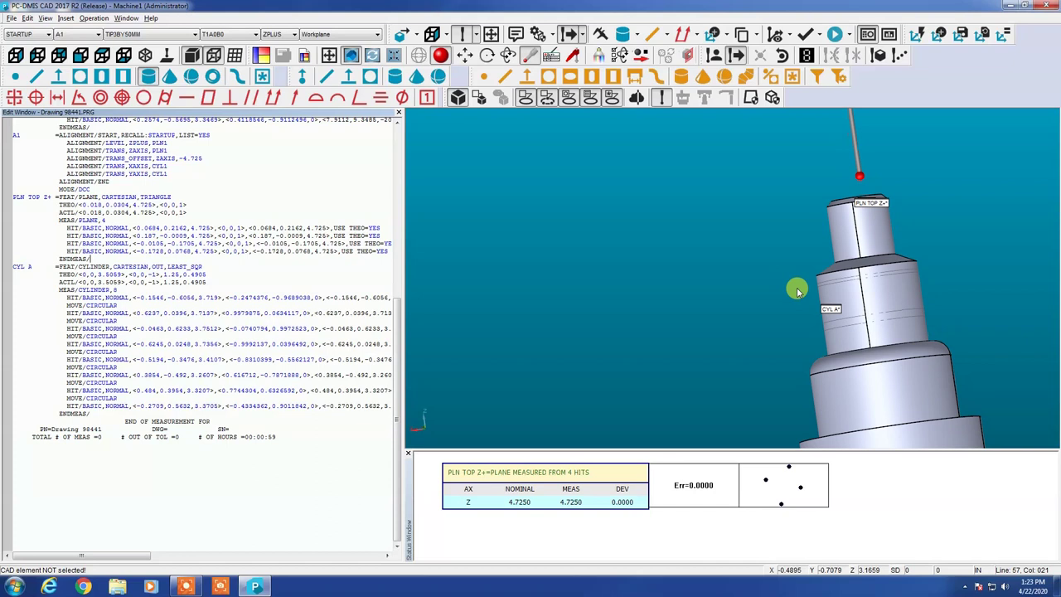
{"action": "scroll", "coordinate": [819, 289], "scroll_direction": "down", "scroll_amount": 5}
{"action": "middle_click_drag", "start_coordinate": [958, 335], "coordinate": [1056, 299]}
{"action": "middle_click_drag", "start_coordinate": [919, 367], "coordinate": [998, 393]}
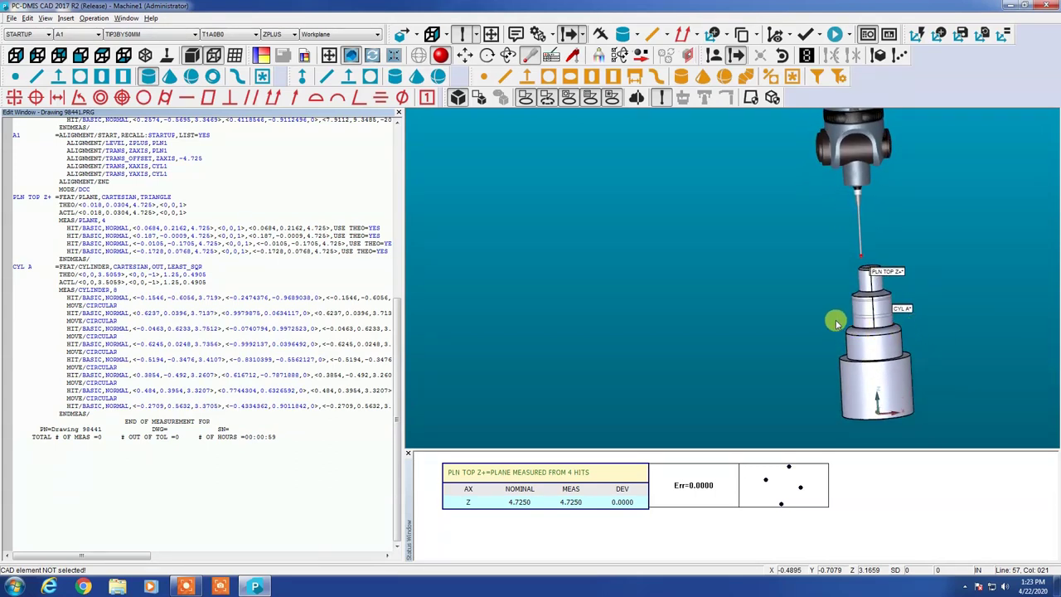
{"action": "middle_click_drag", "start_coordinate": [836, 317], "coordinate": [918, 342]}
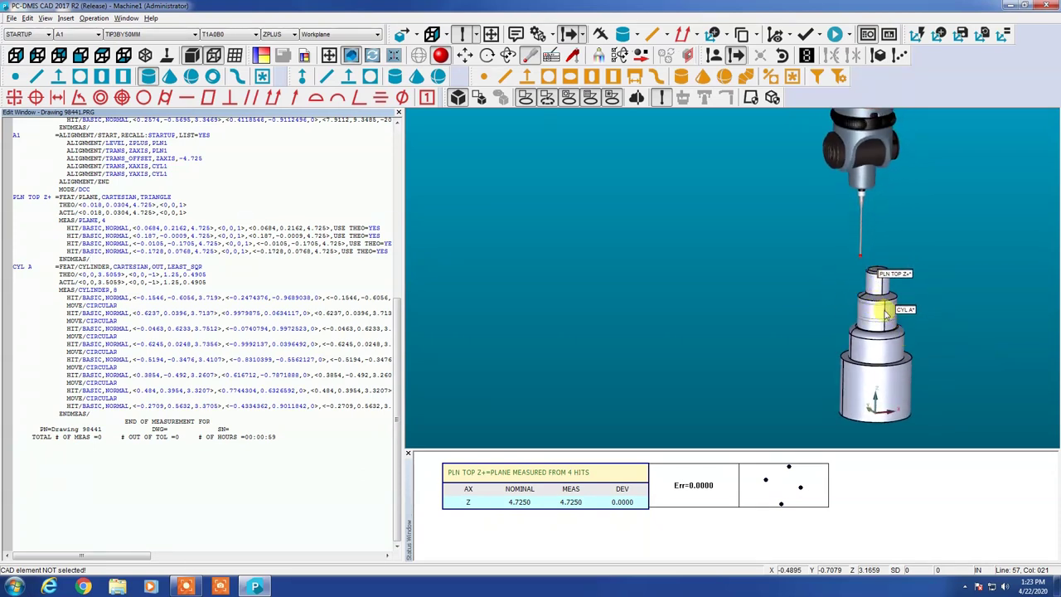
{"action": "left_click_drag", "start_coordinate": [875, 182], "coordinate": [842, 262]}
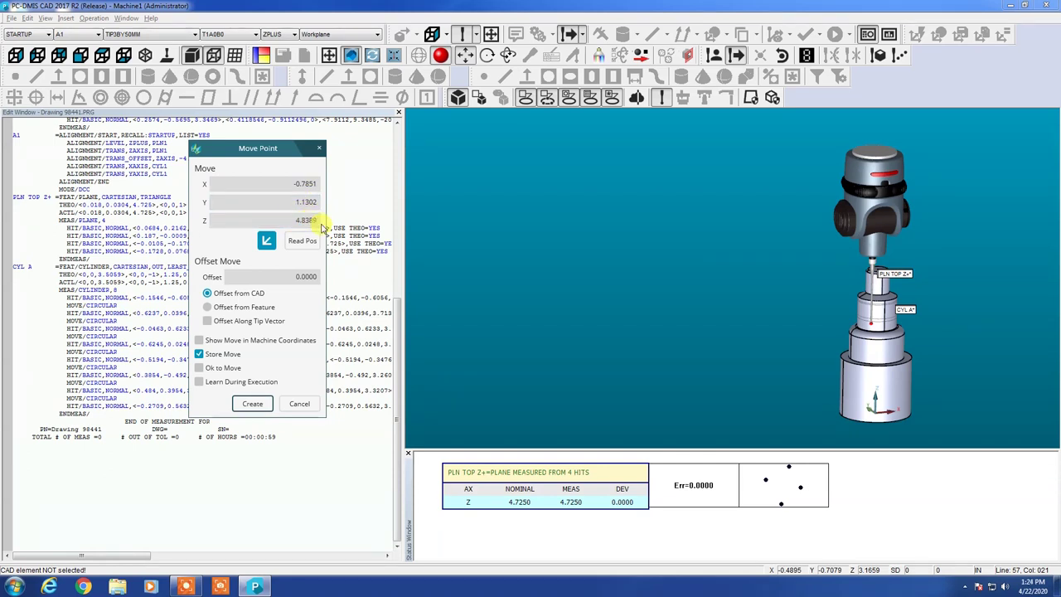
{"action": "middle_click_drag", "start_coordinate": [860, 209], "coordinate": [728, 185]}
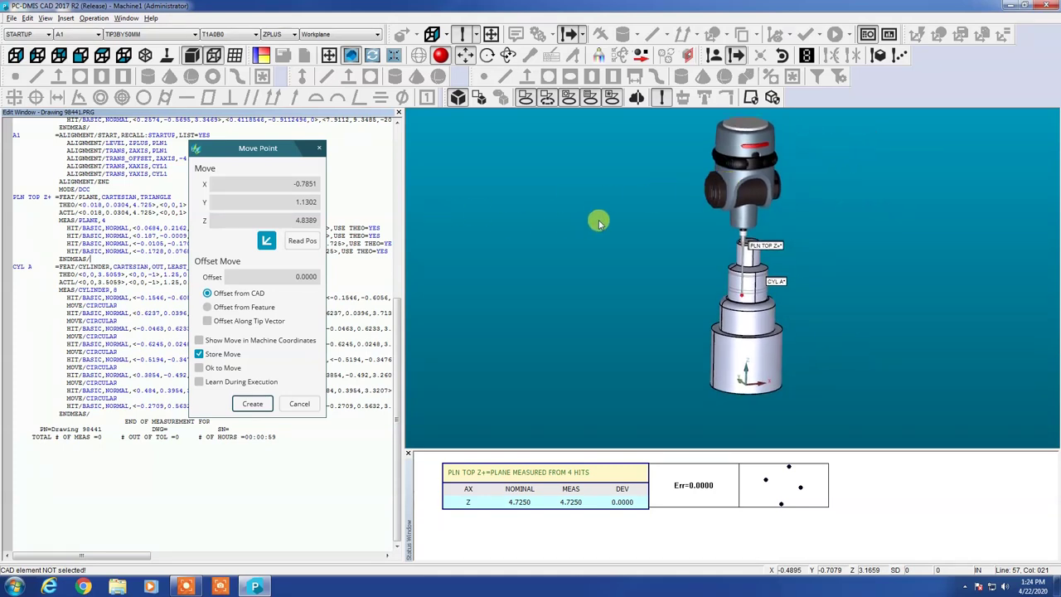
- Create the first move point at X -1, Y -1, Z 5.2
{"action": "left_click_drag", "start_coordinate": [287, 219], "coordinate": [338, 222]}
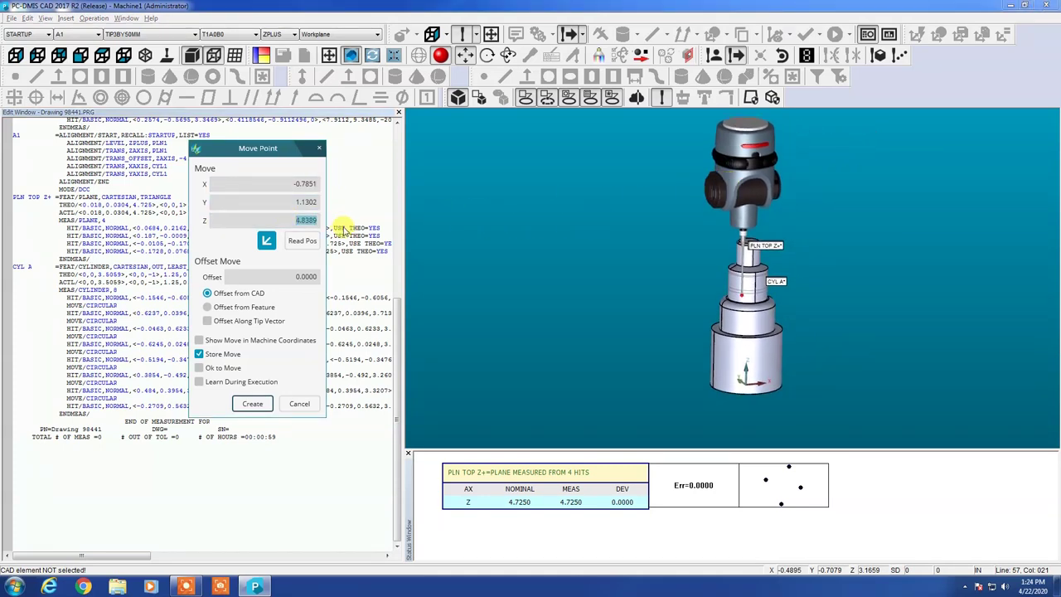
{"action": "type", "text": "5.2"}
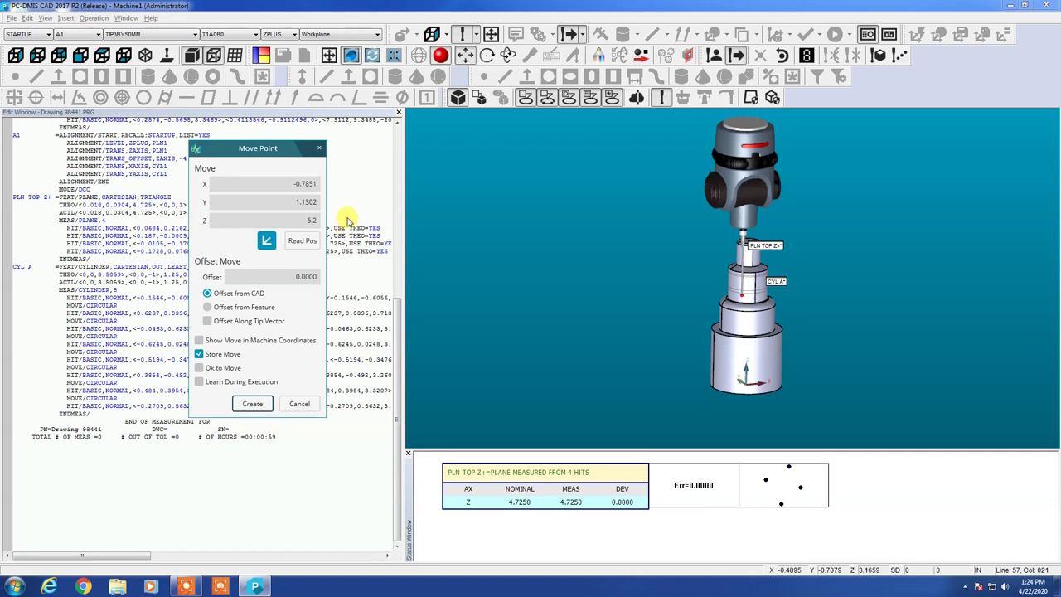
{"action": "double_click", "coordinate": [293, 201]}
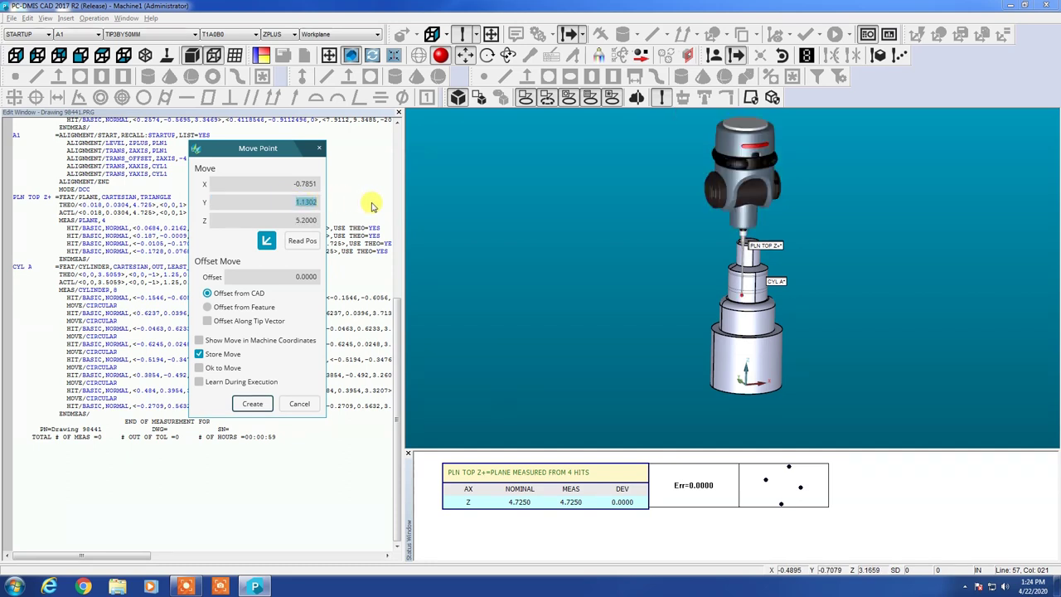
{"action": "double_click", "coordinate": [288, 184]}
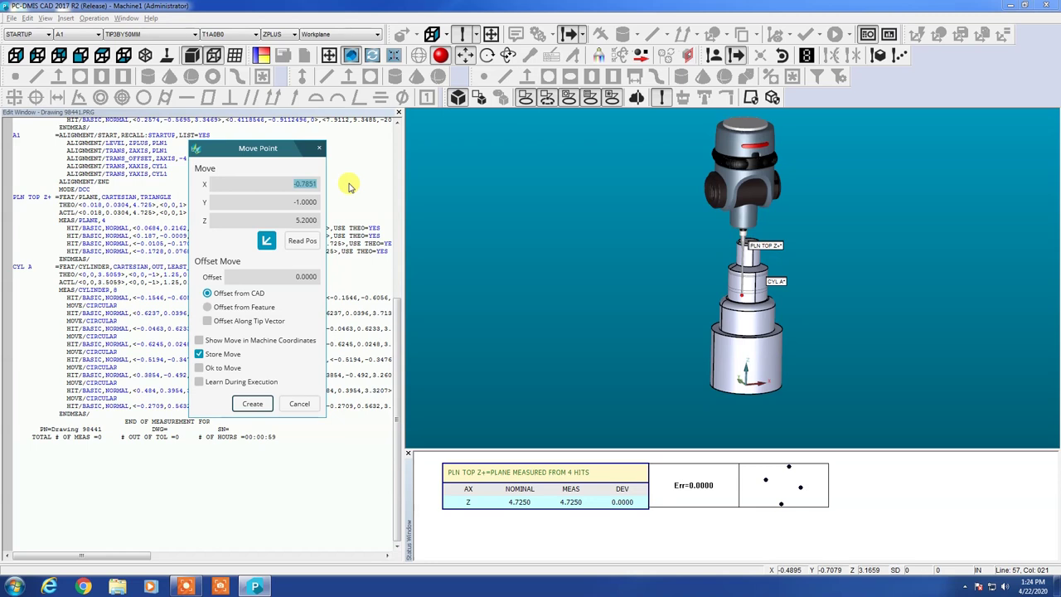
{"action": "left_click", "coordinate": [302, 242]}
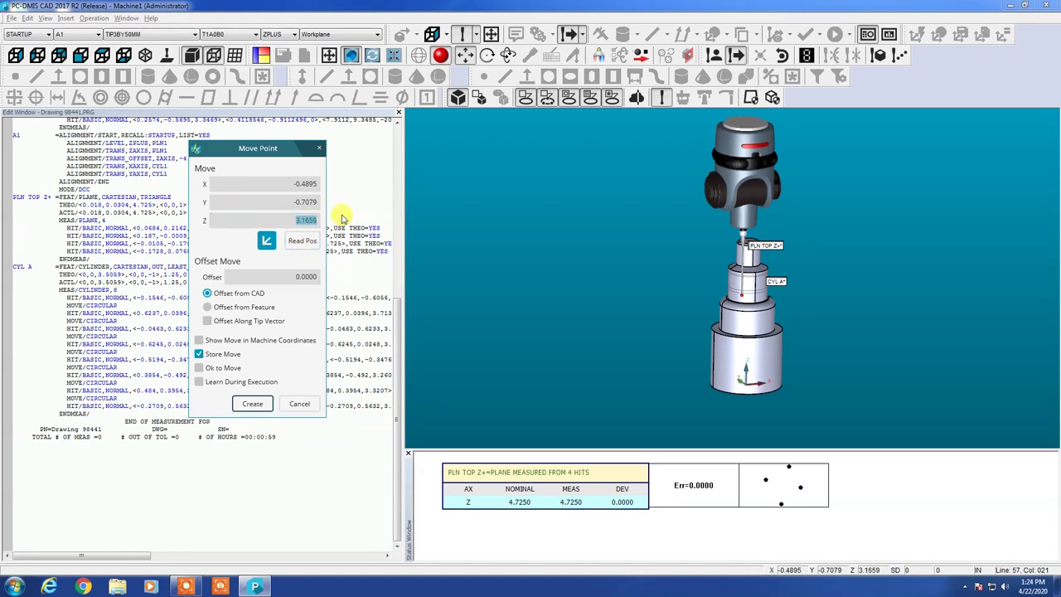
{"action": "key", "text": "shift+Tab"}
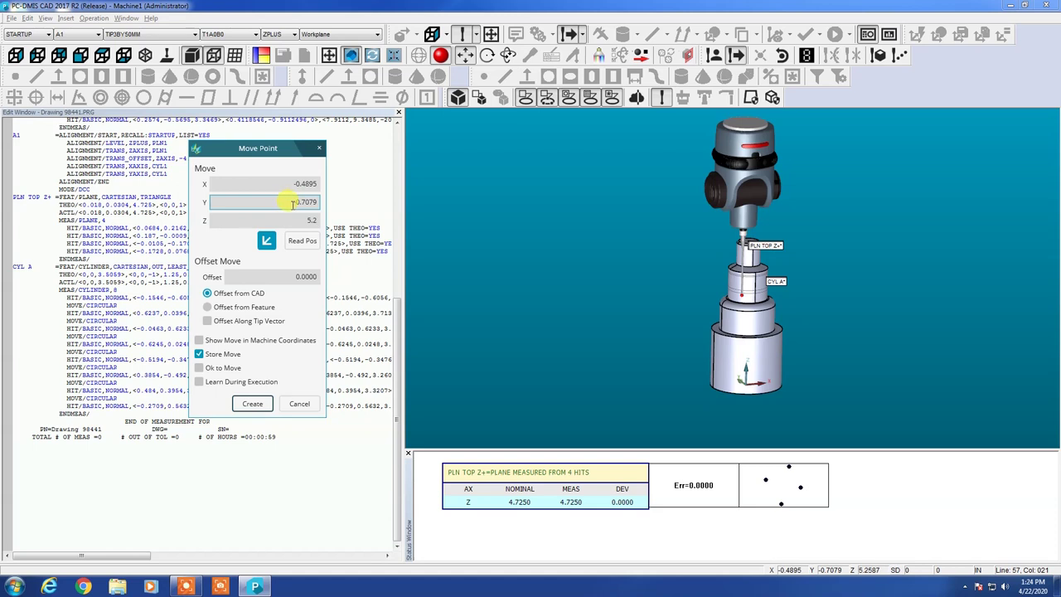
{"action": "type", "text": "-1"}
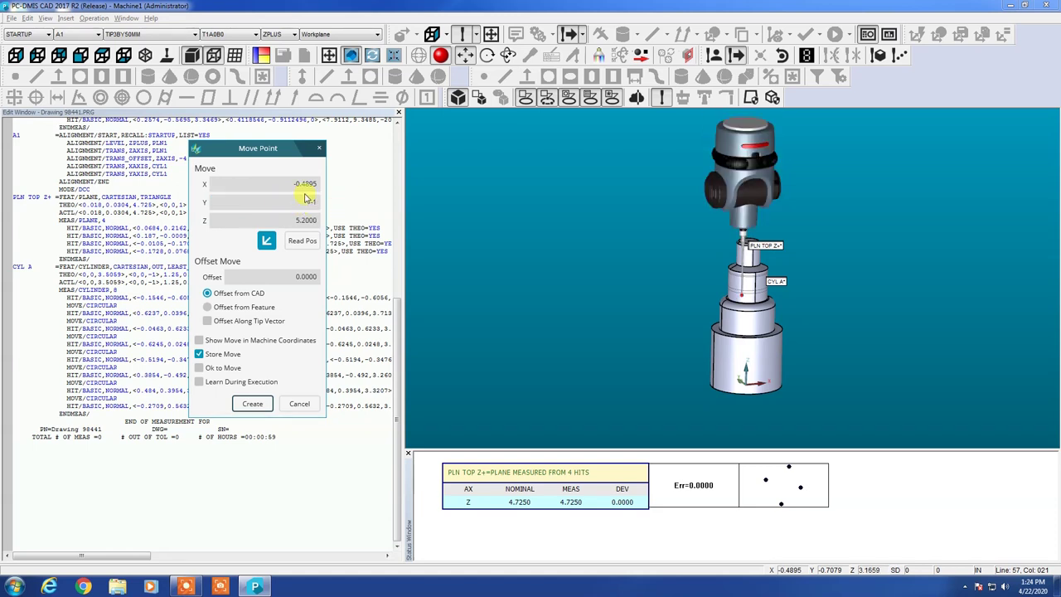
{"action": "key", "text": "shift+Tab"}
{"action": "type", "text": "-1"}
{"action": "left_click", "coordinate": [253, 404]}
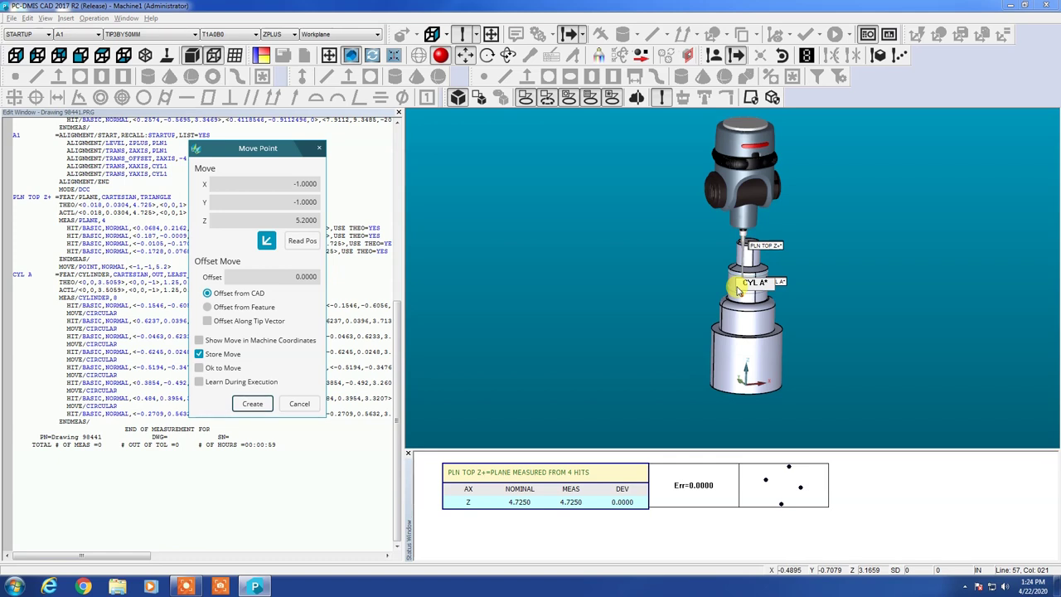
- Add a second move point with Z changed to 3.5, then close the dialog
{"action": "double_click", "coordinate": [305, 220]}
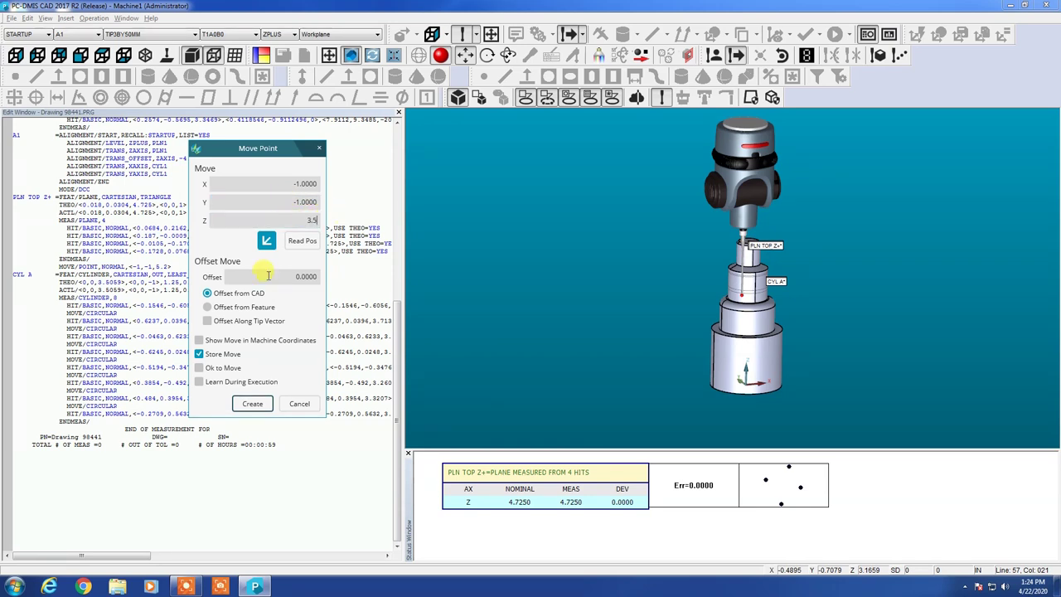
{"action": "left_click", "coordinate": [262, 406]}
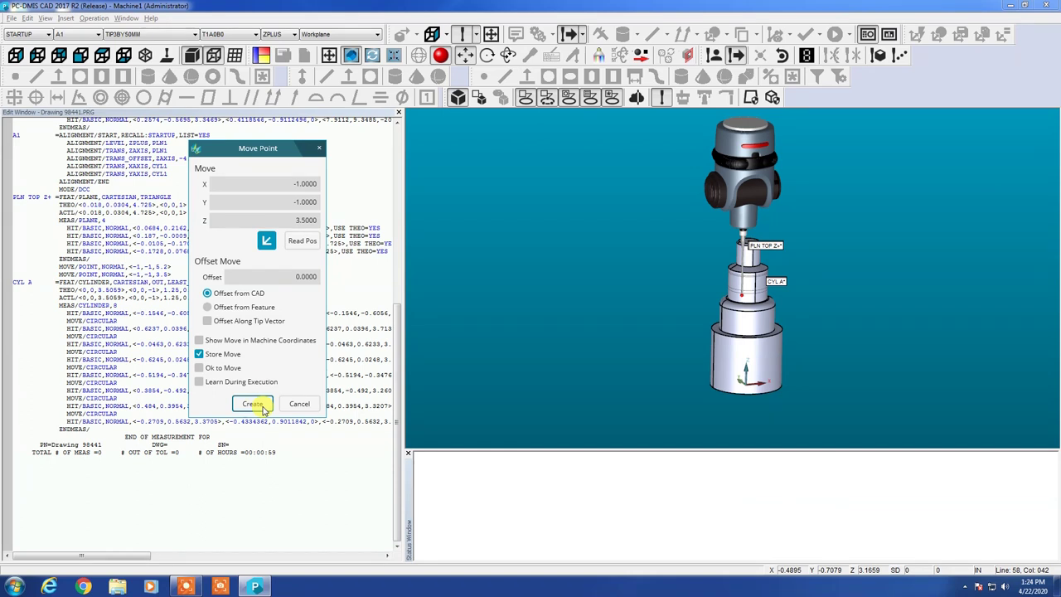
{"action": "left_click", "coordinate": [300, 404]}
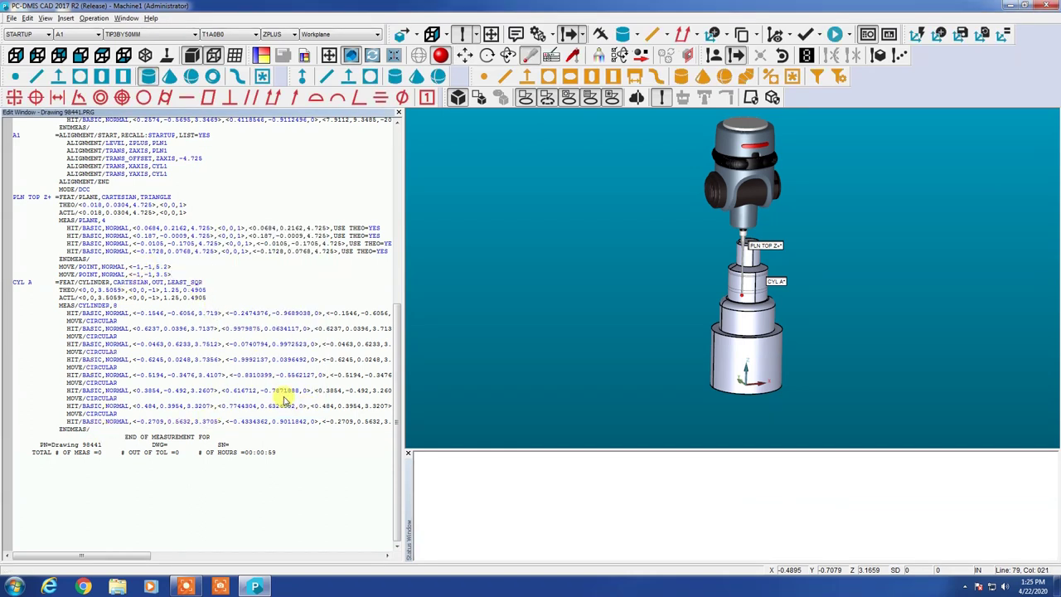
- Add a safe move point at -0.4895, -0.7079, 5.2 after CYL A, then start alignment A2
{"action": "mouse_move", "coordinate": [193, 405]}
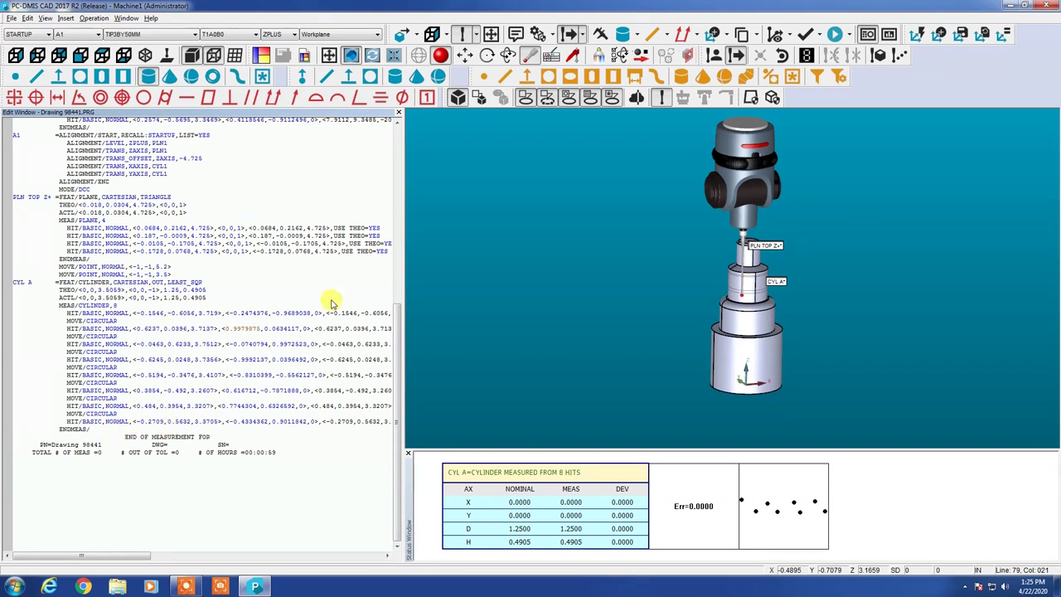
{"action": "key", "text": "ctrl+m"}
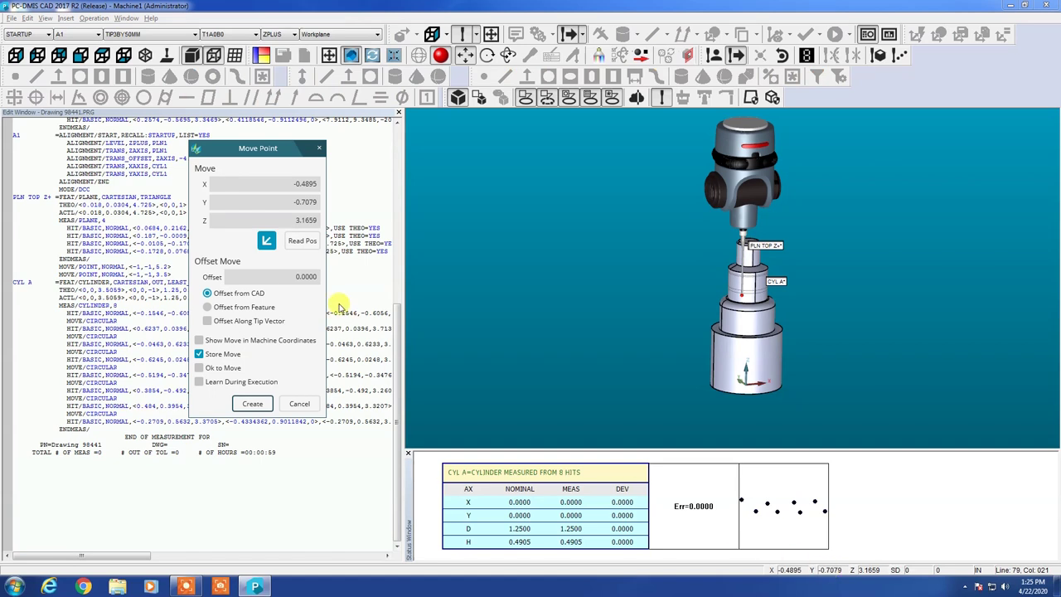
{"action": "double_click", "coordinate": [305, 219]}
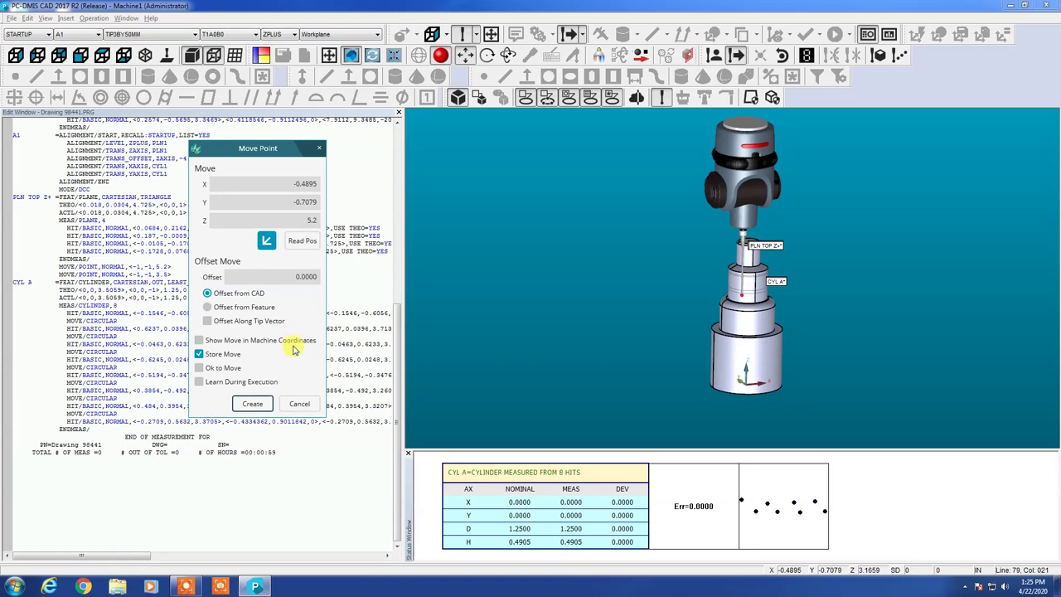
{"action": "left_click", "coordinate": [262, 406]}
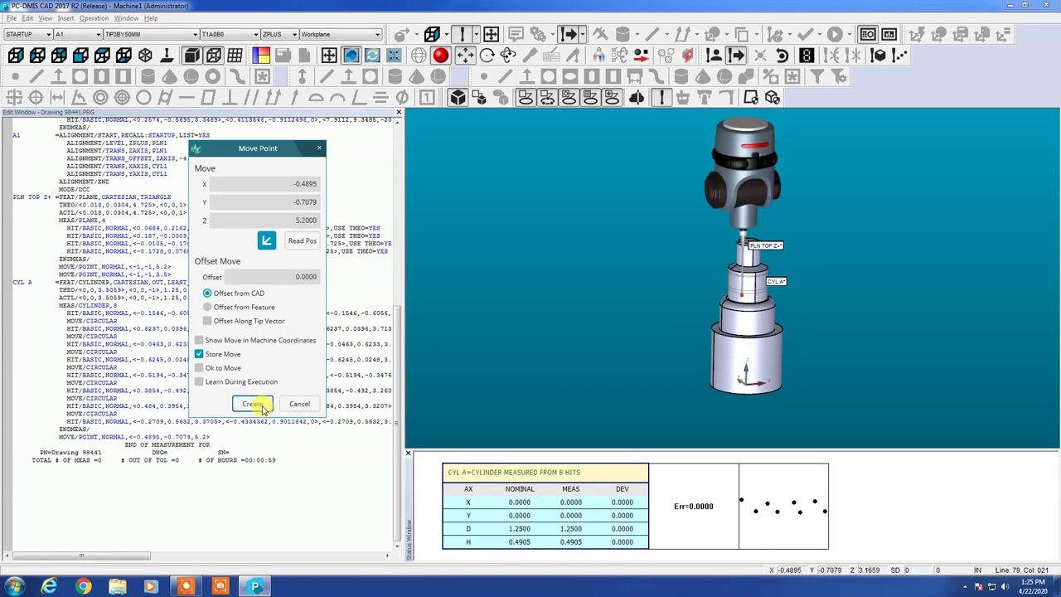
{"action": "left_click", "coordinate": [300, 406]}
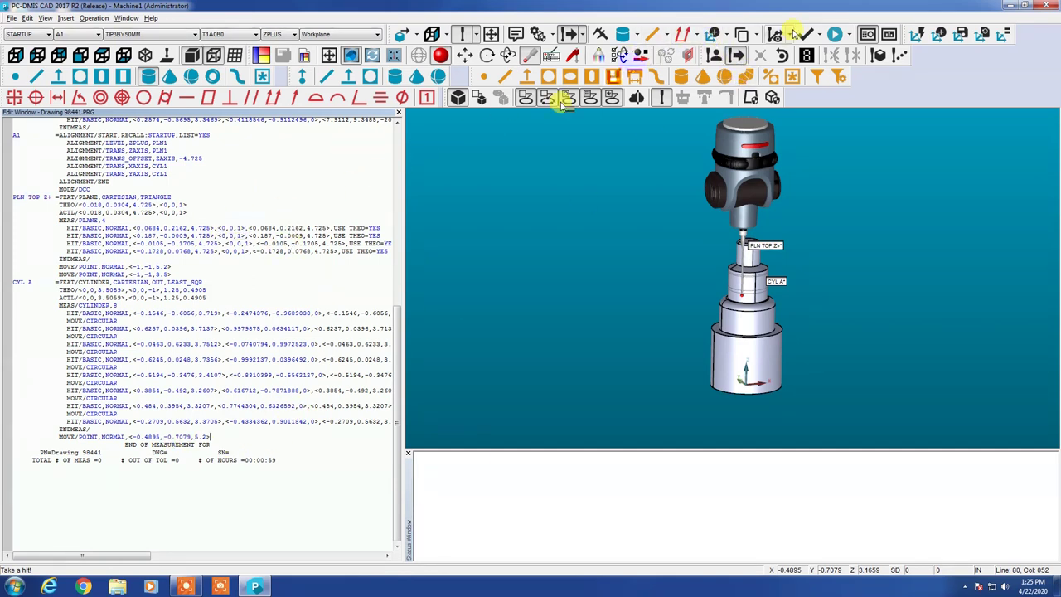
{"action": "left_click", "coordinate": [715, 34]}
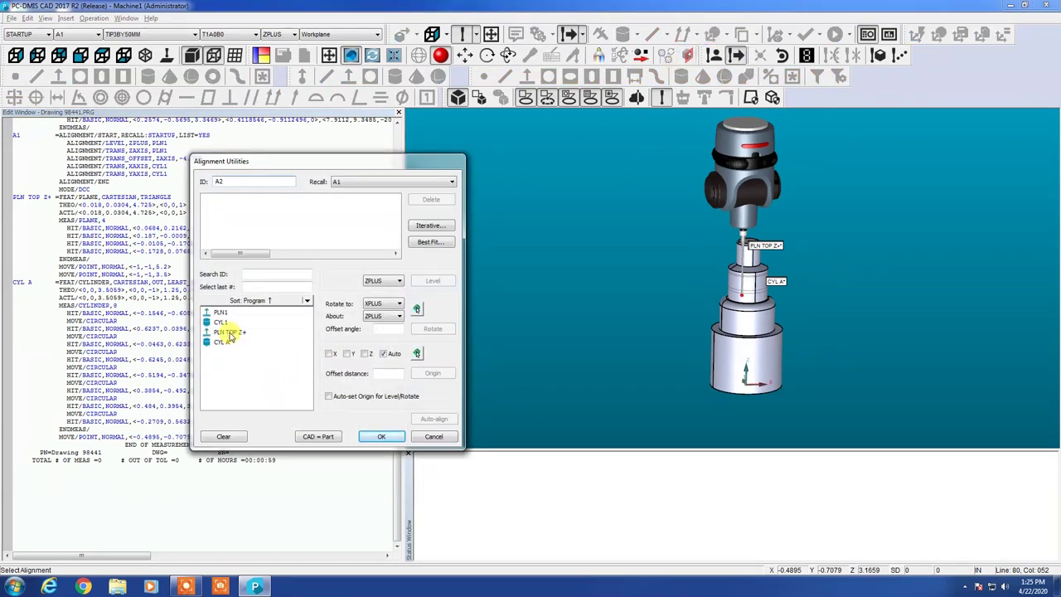
- Level to PLN TOP Z+ and set the Z origin on it with offset -4.725
{"action": "left_click", "coordinate": [231, 332]}
{"action": "left_click", "coordinate": [431, 282]}
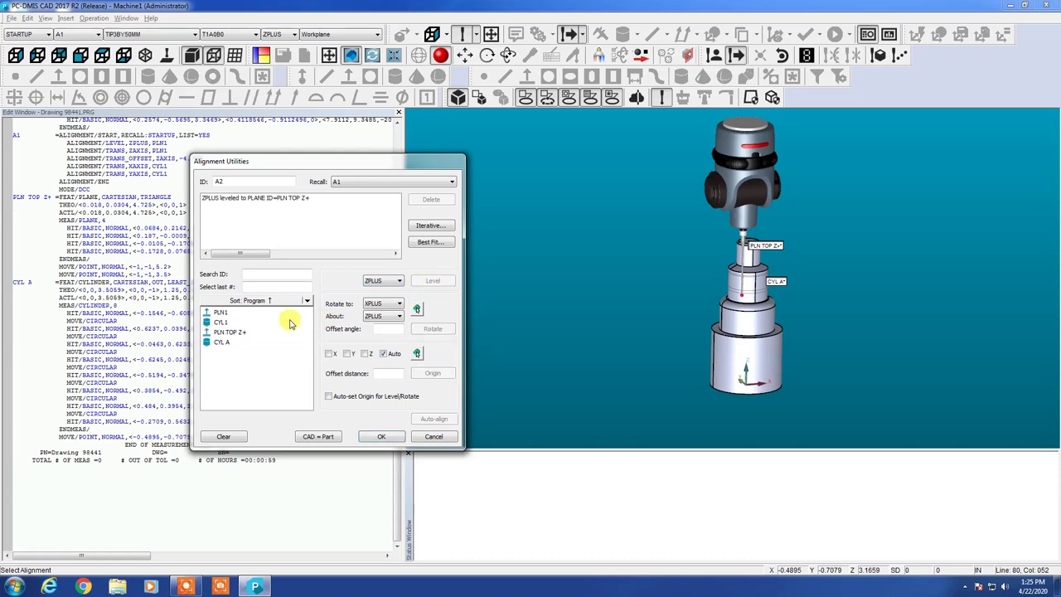
{"action": "left_click", "coordinate": [236, 332]}
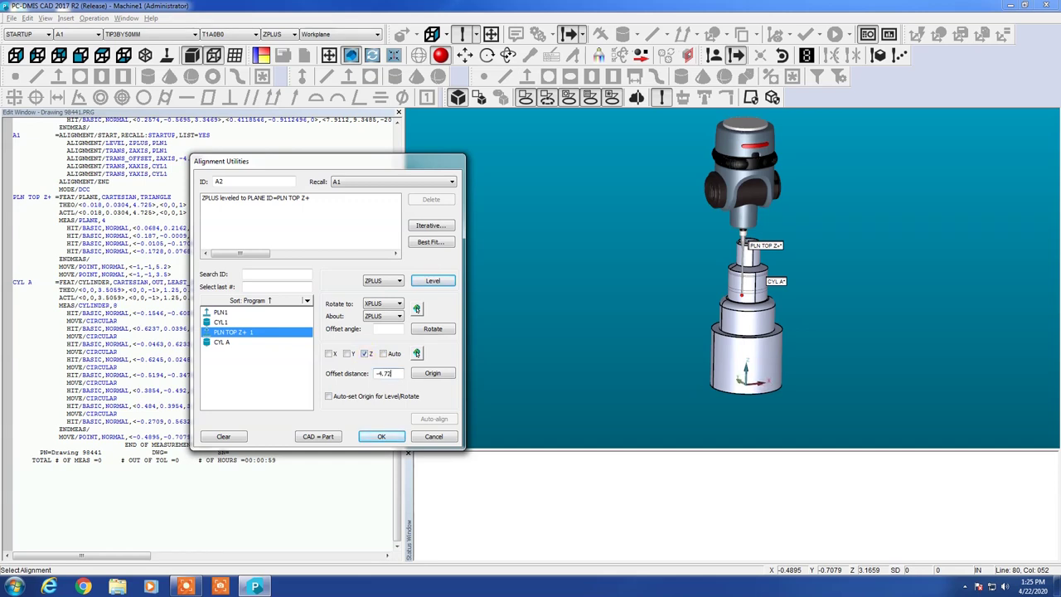
{"action": "left_click", "coordinate": [433, 374]}
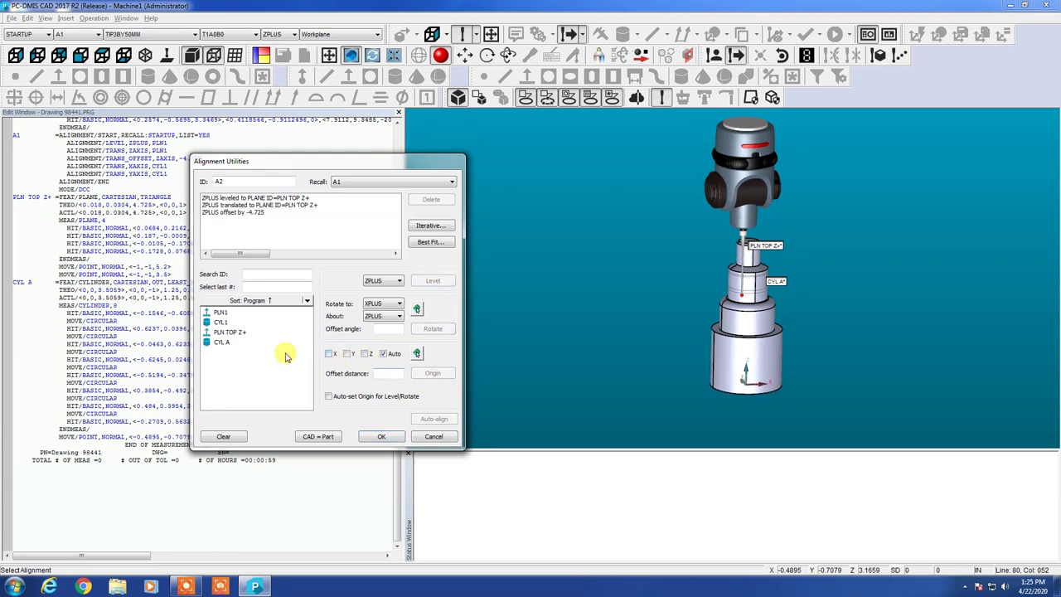
- Set the X and Y origin on CYL A and accept alignment A2
{"action": "left_click", "coordinate": [228, 342]}
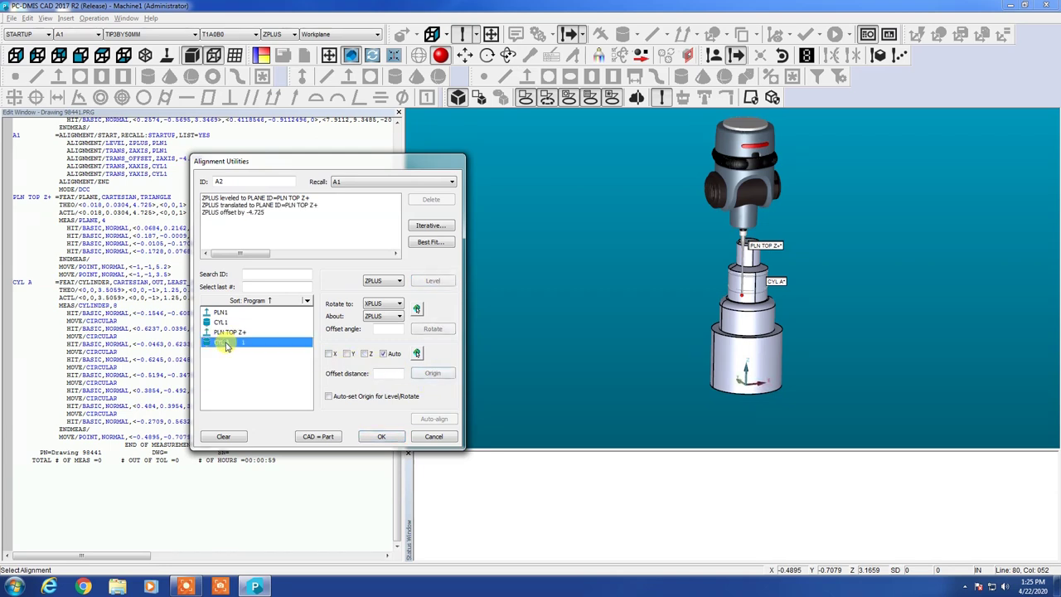
{"action": "left_click", "coordinate": [348, 354]}
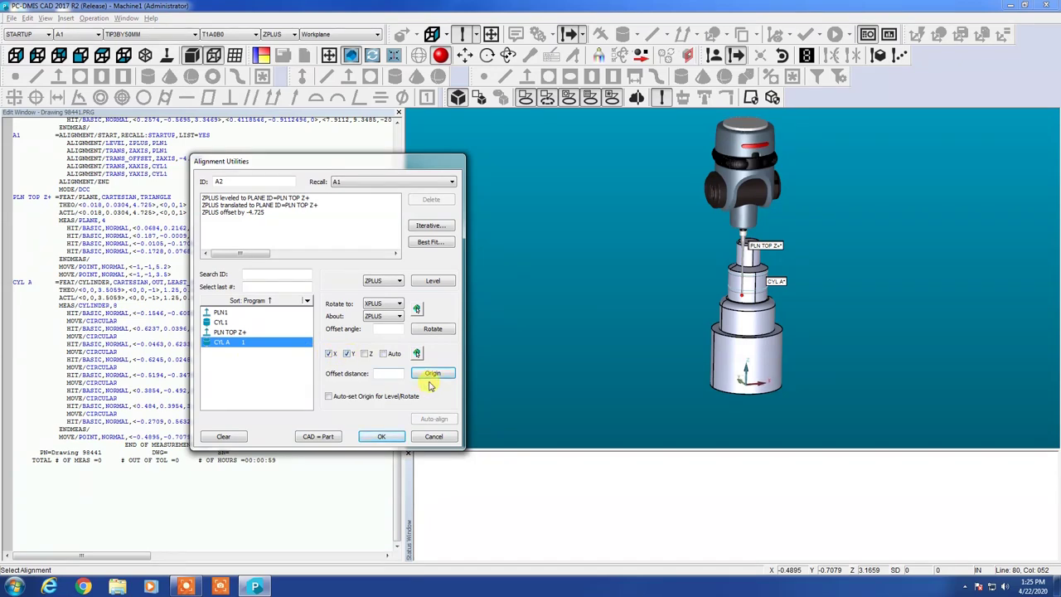
{"action": "left_click", "coordinate": [433, 374]}
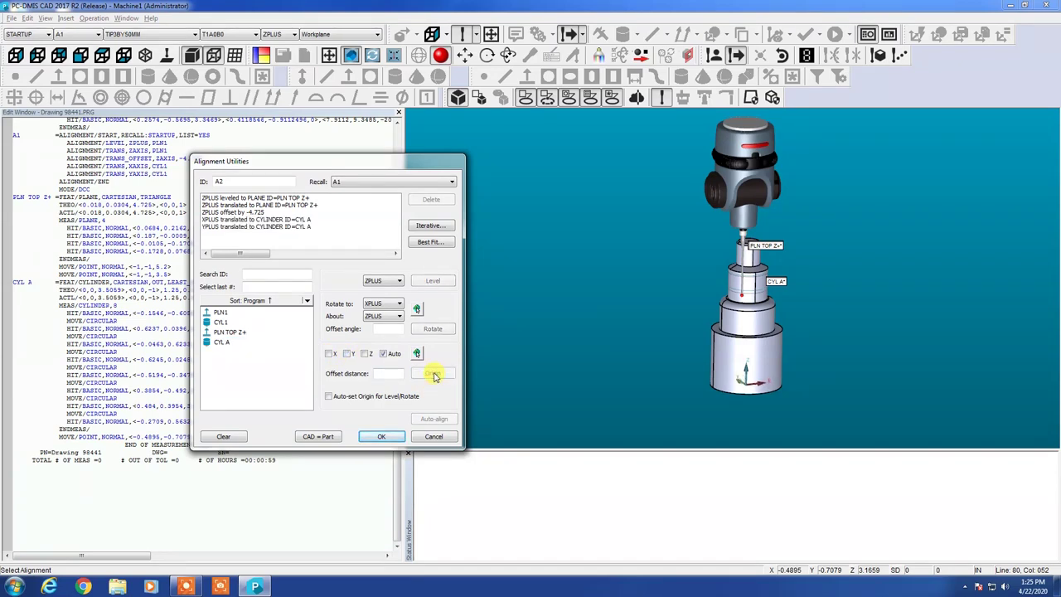
{"action": "left_click", "coordinate": [380, 437]}
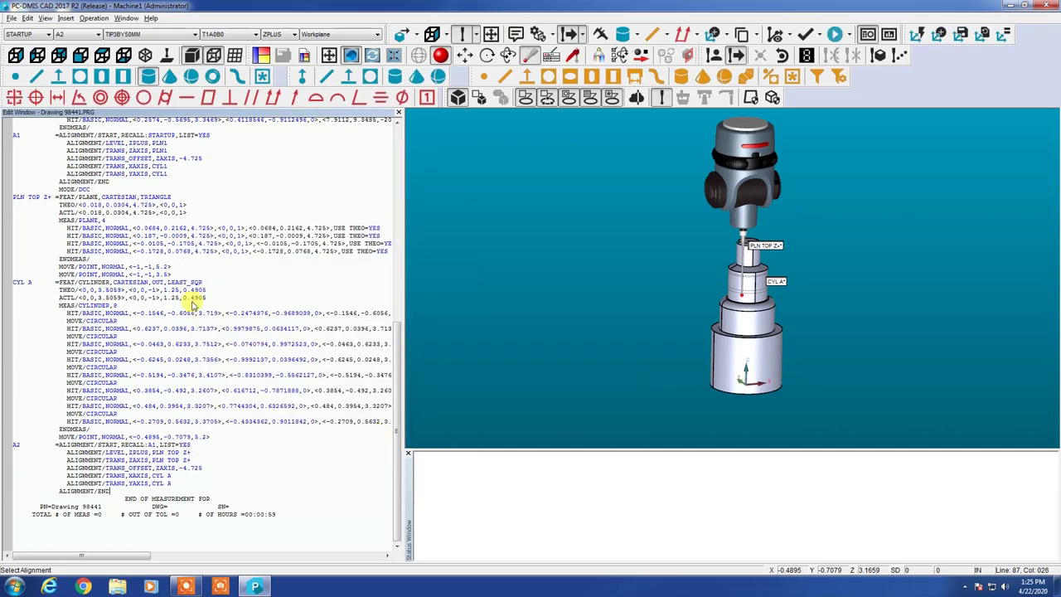
- Save the measurement routine
{"action": "scroll", "coordinate": [166, 290], "scroll_direction": "up", "scroll_amount": 4}
{"action": "scroll", "coordinate": [164, 296], "scroll_direction": "down", "scroll_amount": 1}
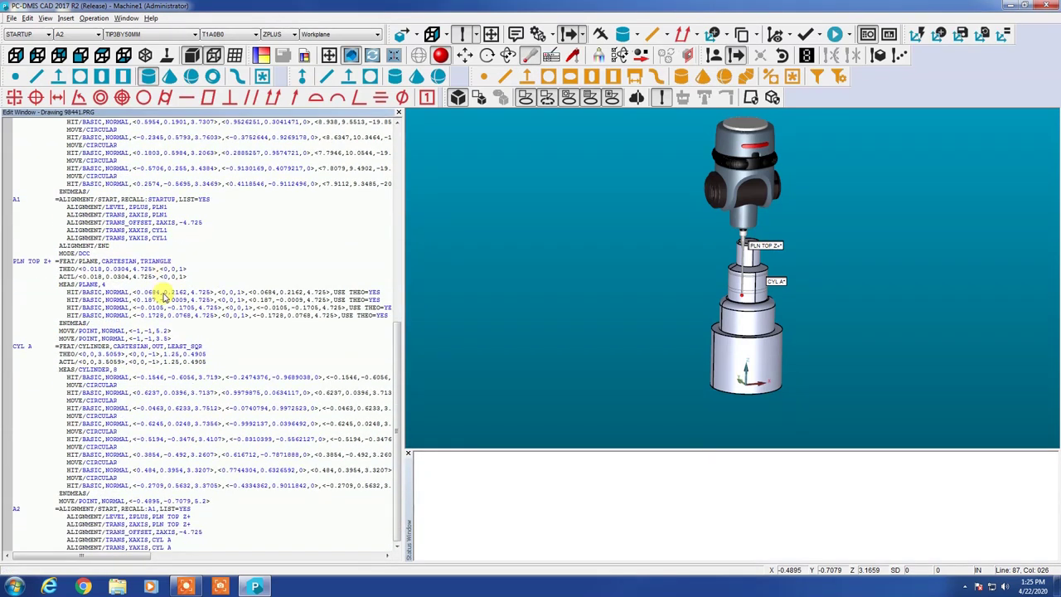
{"action": "left_click", "coordinate": [59, 255]}
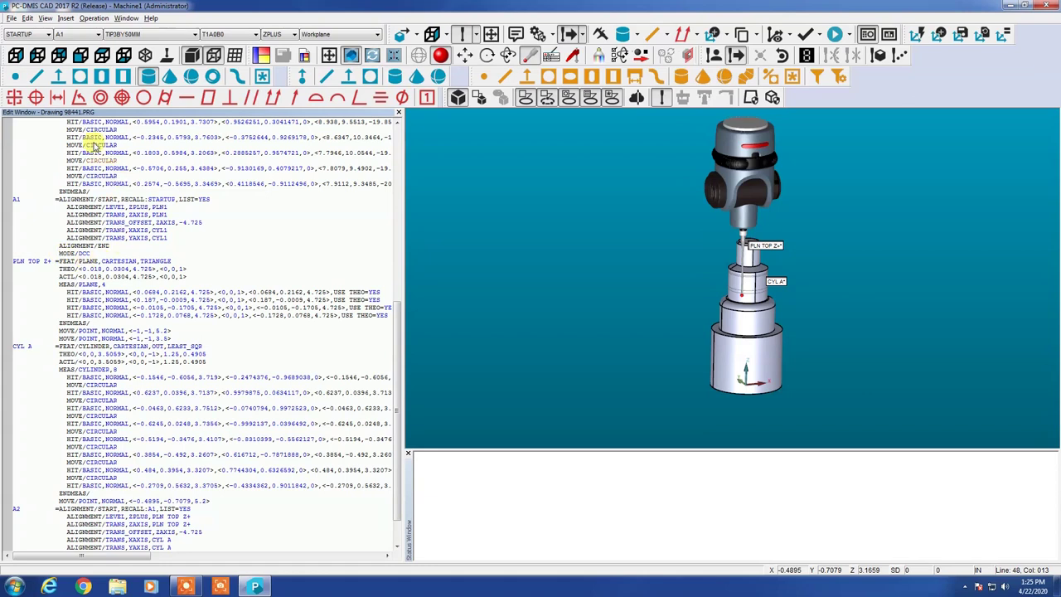
{"action": "left_click", "coordinate": [15, 19]}
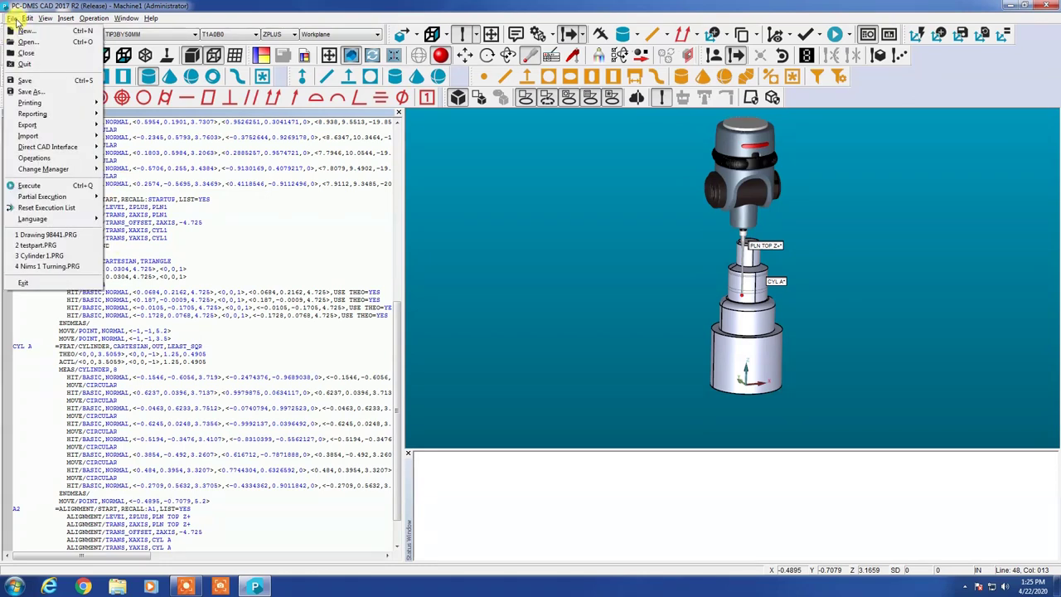
{"action": "left_click", "coordinate": [25, 83]}
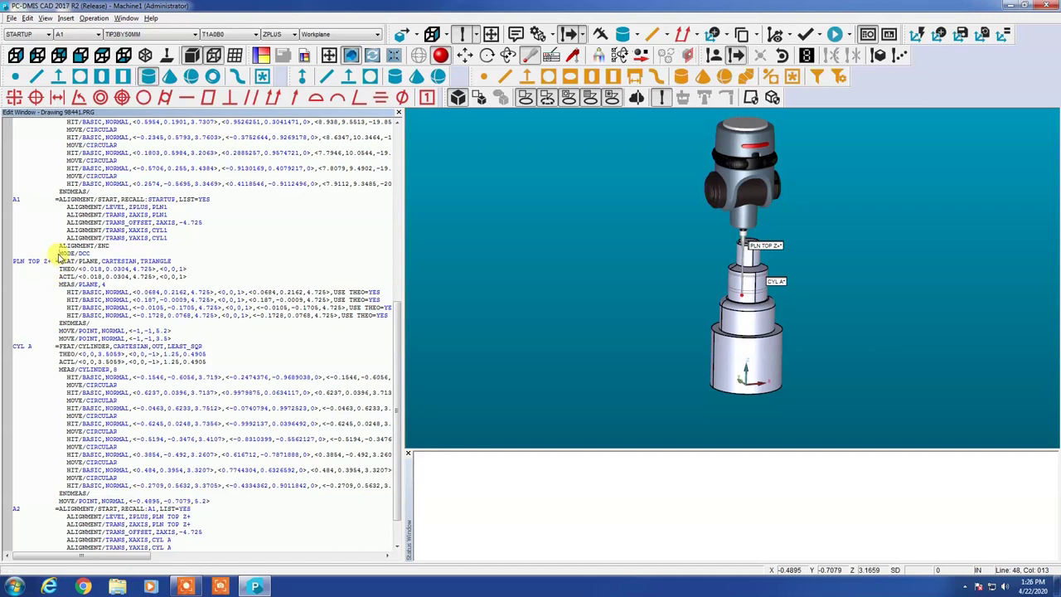
- Run the routine and cancel it after the probe error on the first plane hit
{"action": "key", "text": "ctrl+q"}
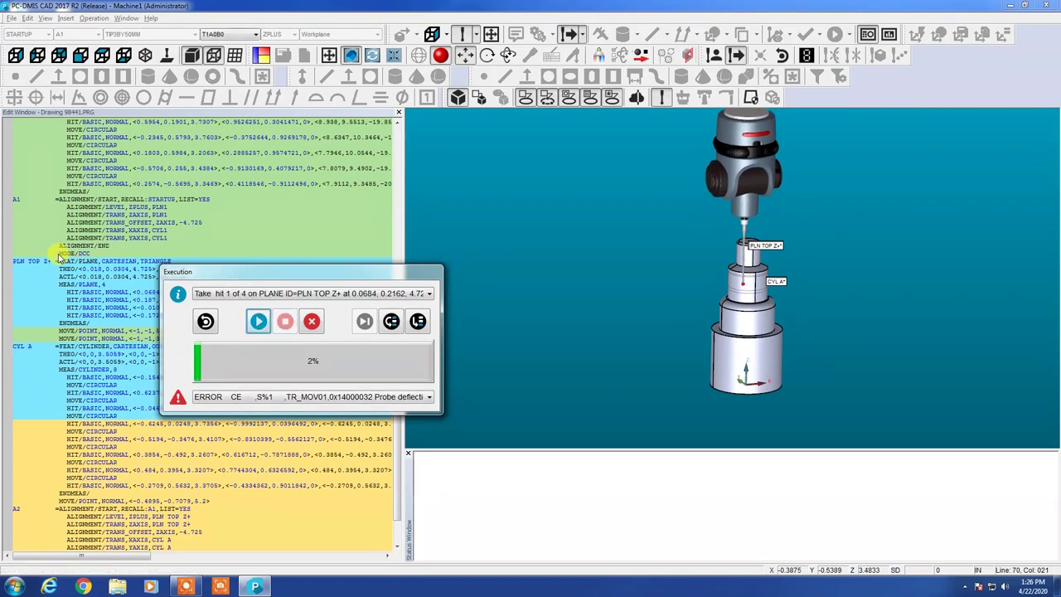
{"action": "left_click", "coordinate": [312, 321]}
{"action": "mouse_move", "coordinate": [183, 280]}
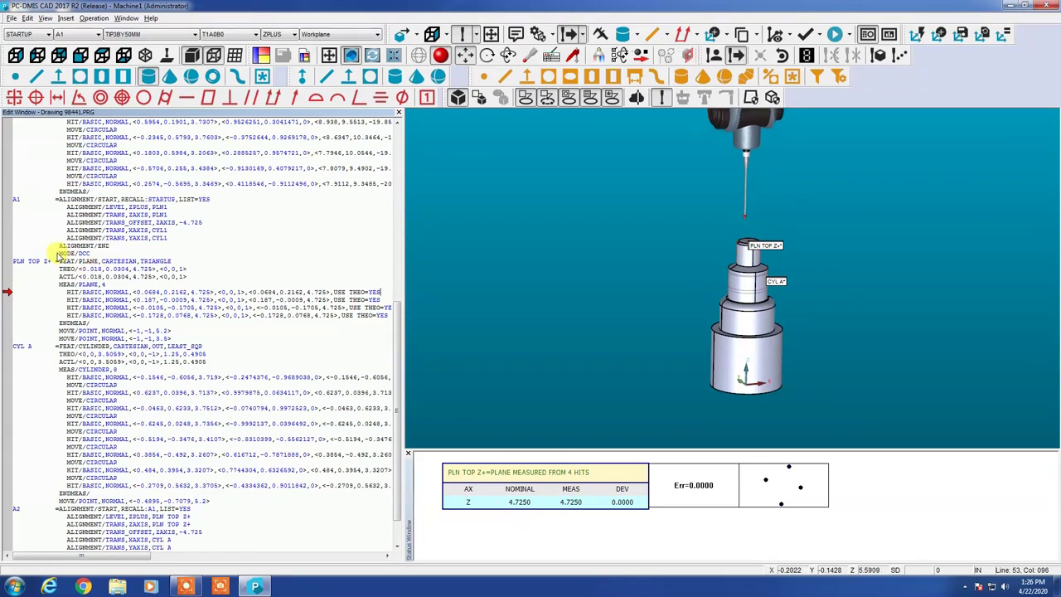
- Rerun the routine from the MODE/DCC line so PLN TOP Z+ and CYL A are measured
{"action": "left_click", "coordinate": [58, 254]}
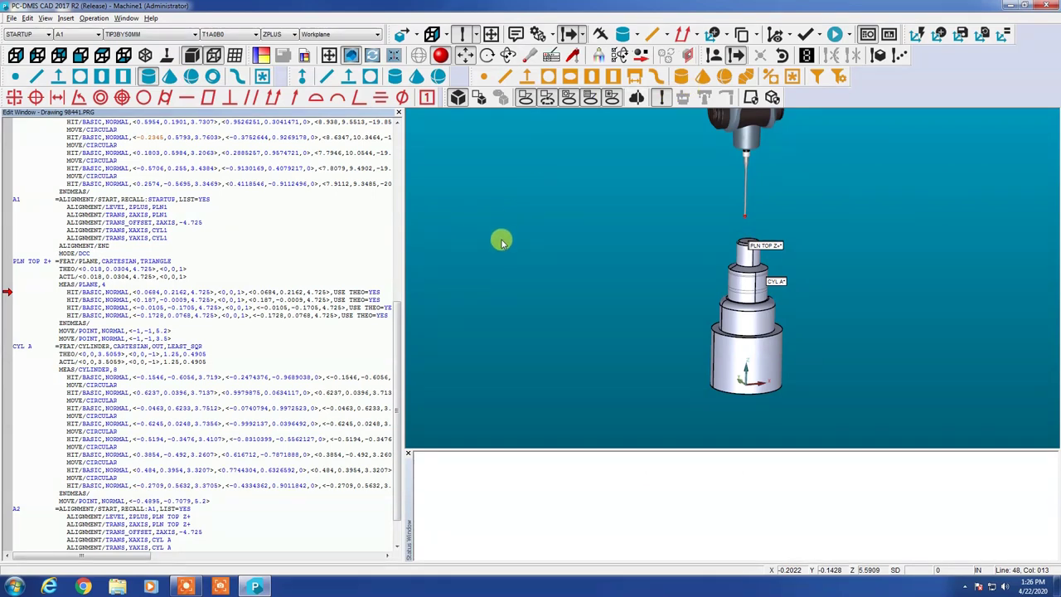
{"action": "key", "text": "ctrl+u"}
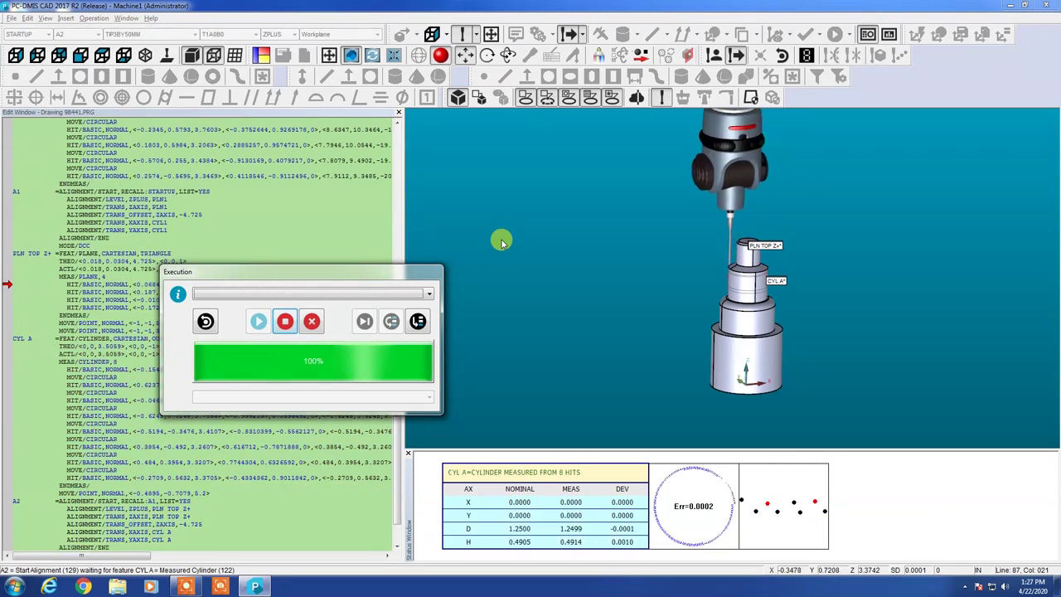
- Cancel the failed run, change the safe move after CYL A to <-1,-1,5.2>, and execute it
{"action": "left_click", "coordinate": [312, 322]}
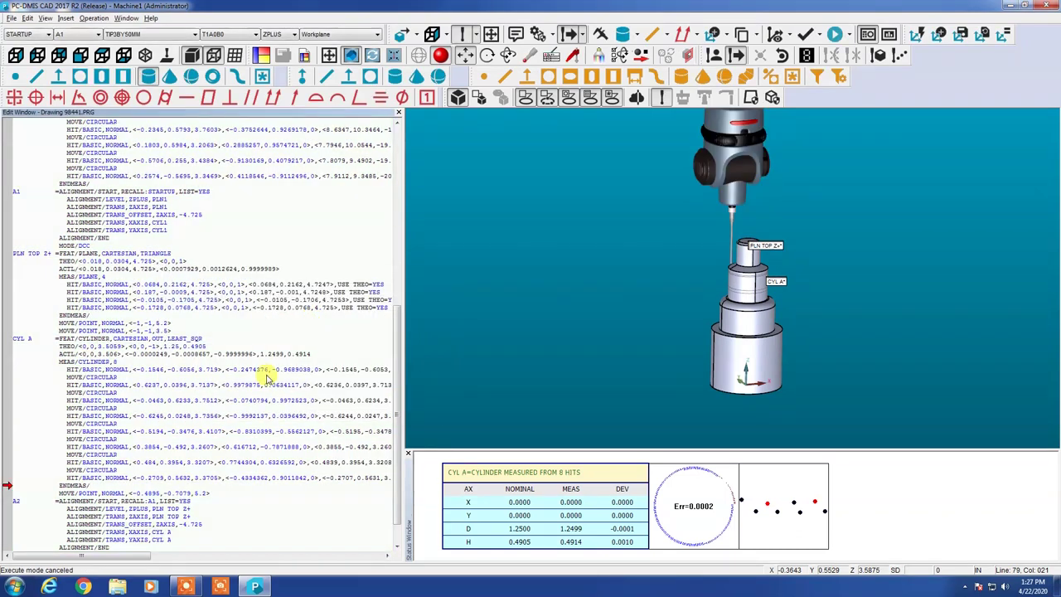
{"action": "scroll", "coordinate": [145, 495], "scroll_direction": "down", "scroll_amount": 1}
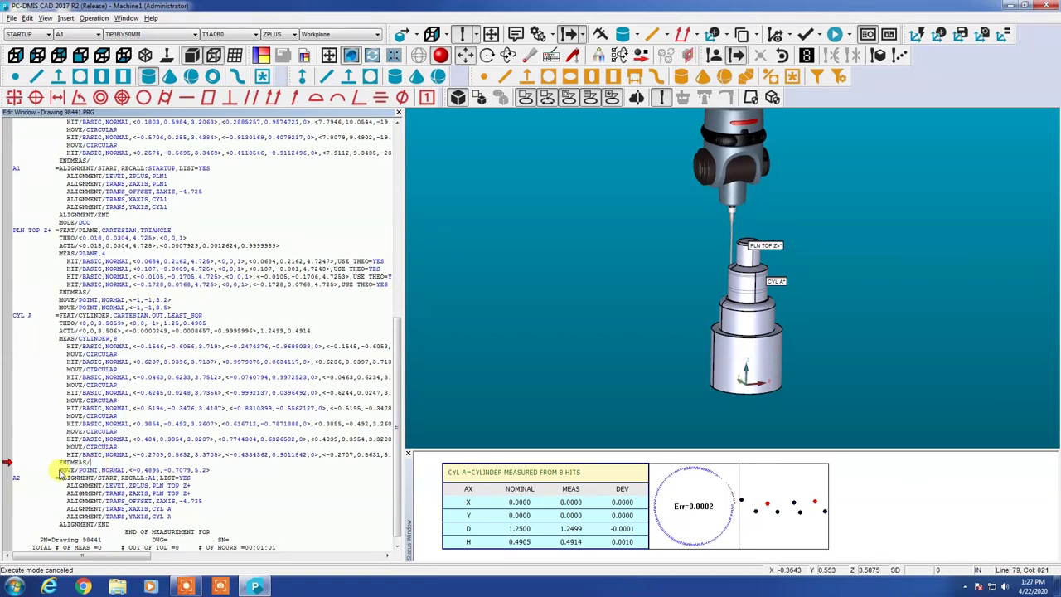
{"action": "left_click", "coordinate": [61, 470]}
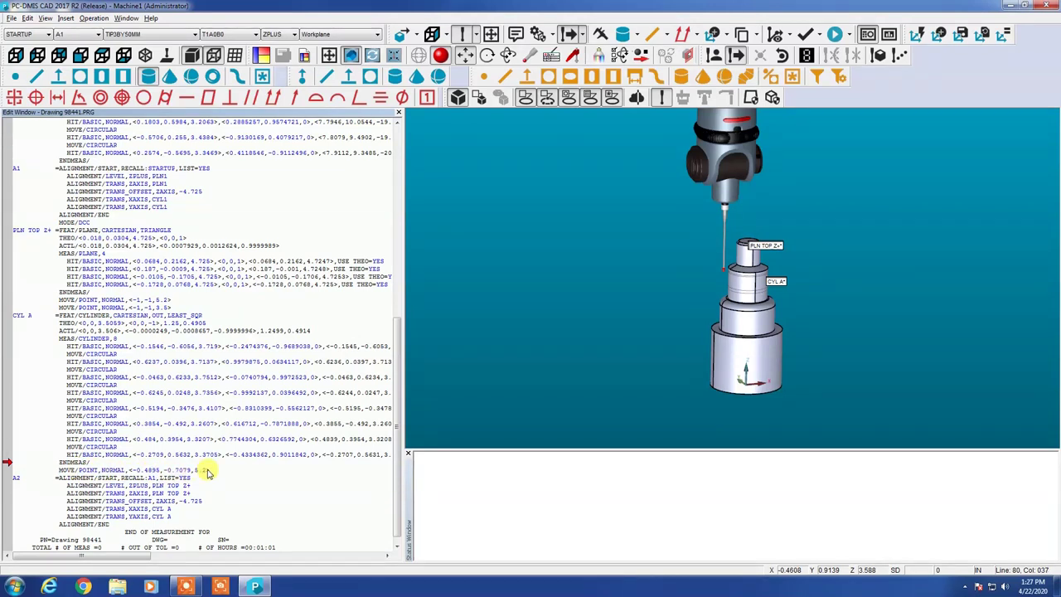
{"action": "left_click", "coordinate": [161, 470]}
{"action": "key", "text": "BackSpace"}
{"action": "key", "text": "BackSpace"}
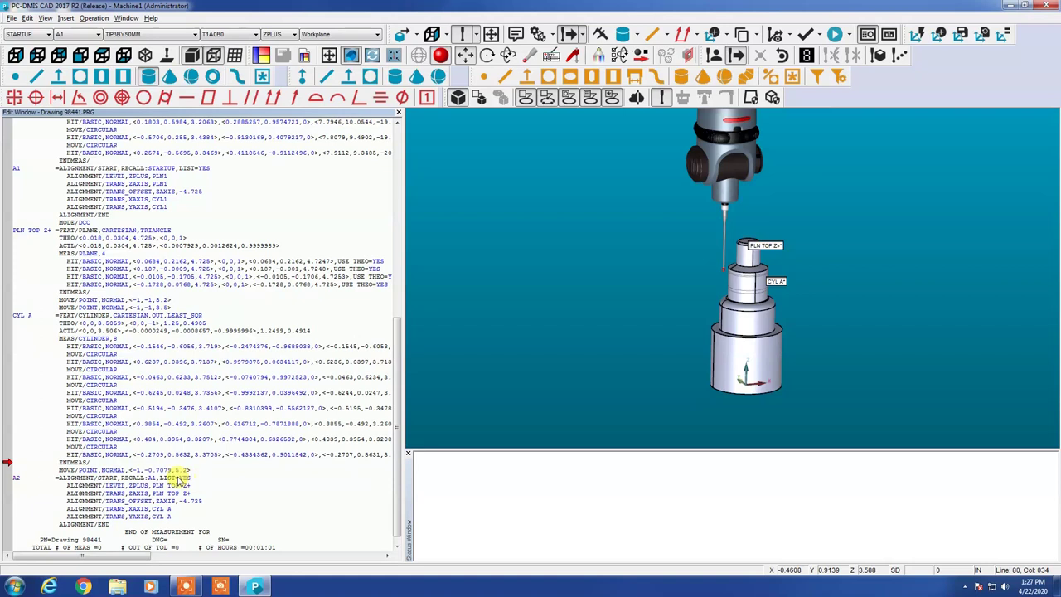
{"action": "left_click", "coordinate": [157, 470]}
{"action": "type", "text": ".0"}
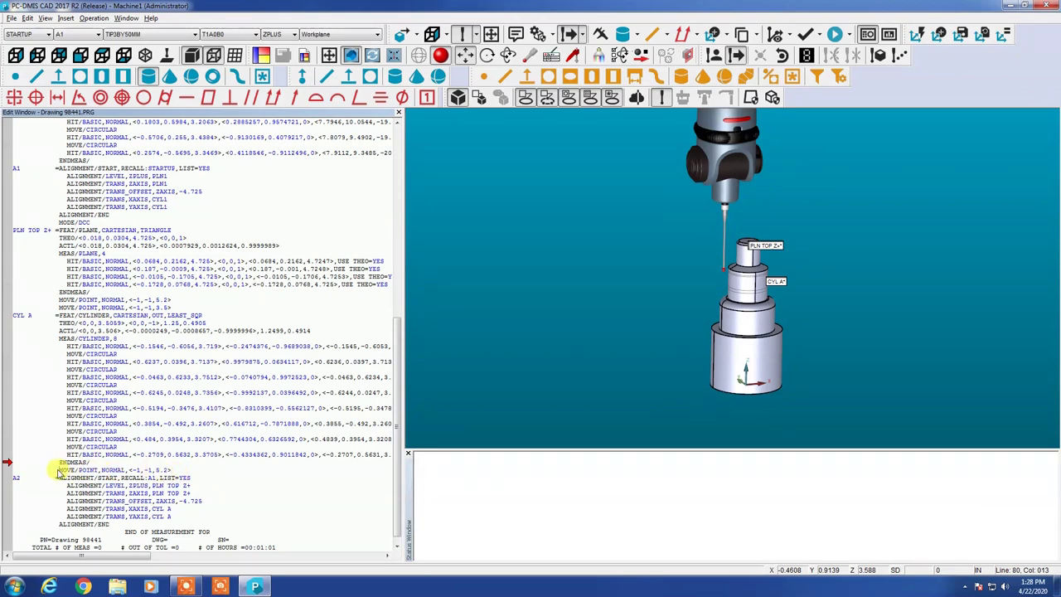
{"action": "key", "text": "ctrl+q"}
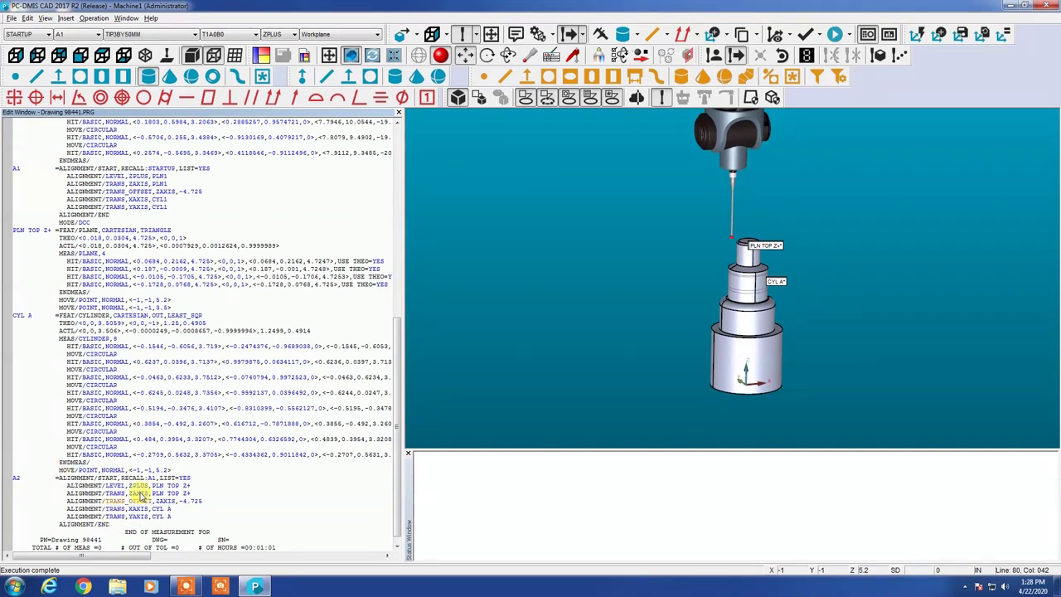
- Execute the routine from alignment A2, remeasuring CYL A at diameter 1.2498, height 0.4916
{"action": "left_click", "coordinate": [14, 479]}
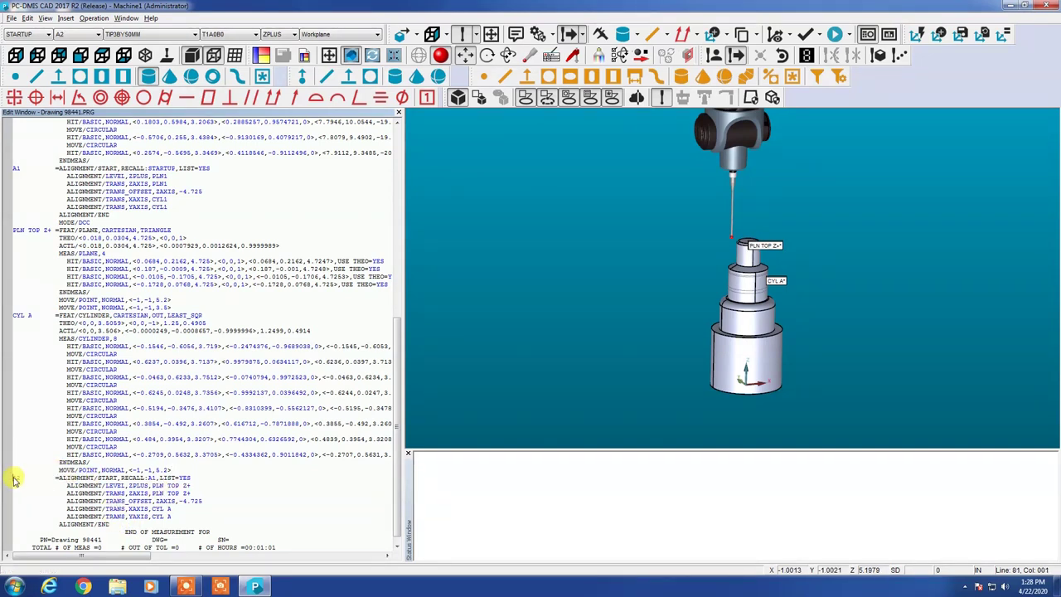
{"action": "key", "text": "ctrl+q"}
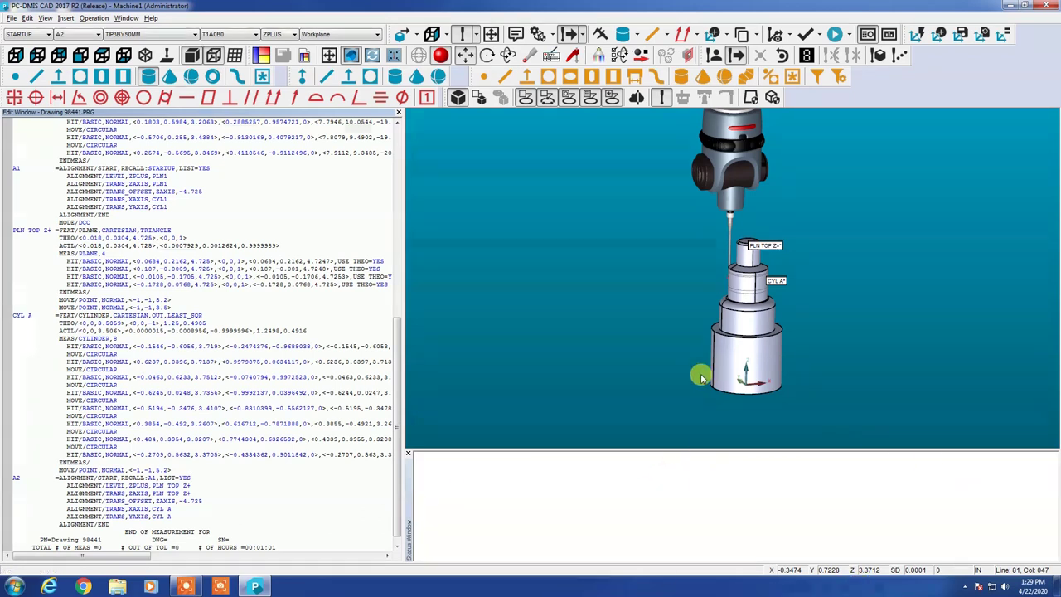
- Save the Drawing 98441 routine after checking the part from below
{"action": "middle_click_drag", "start_coordinate": [700, 377], "coordinate": [734, 357]}
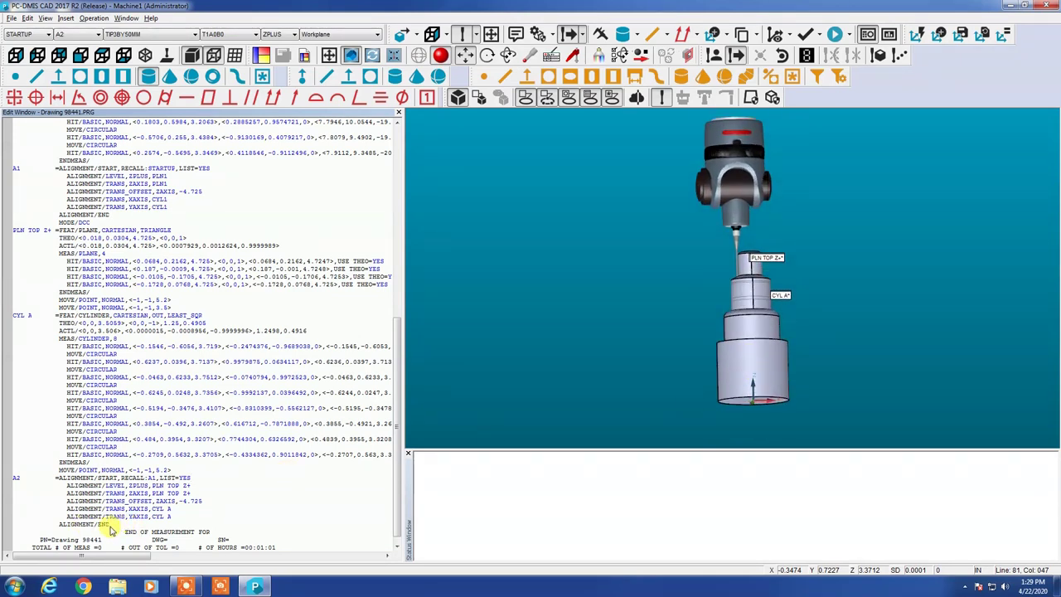
{"action": "left_click", "coordinate": [13, 19]}
{"action": "left_click", "coordinate": [25, 80]}
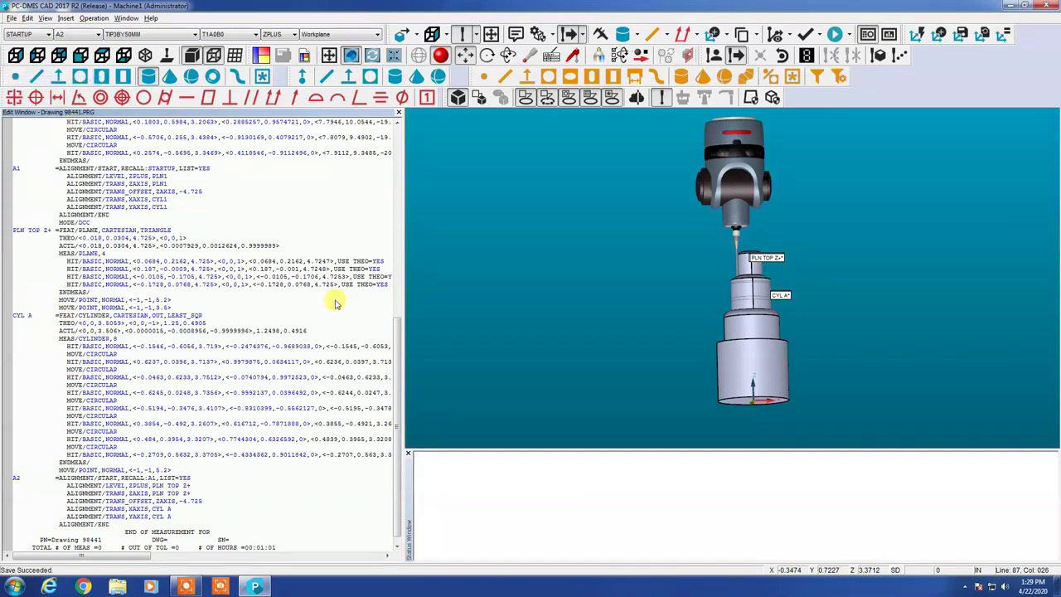